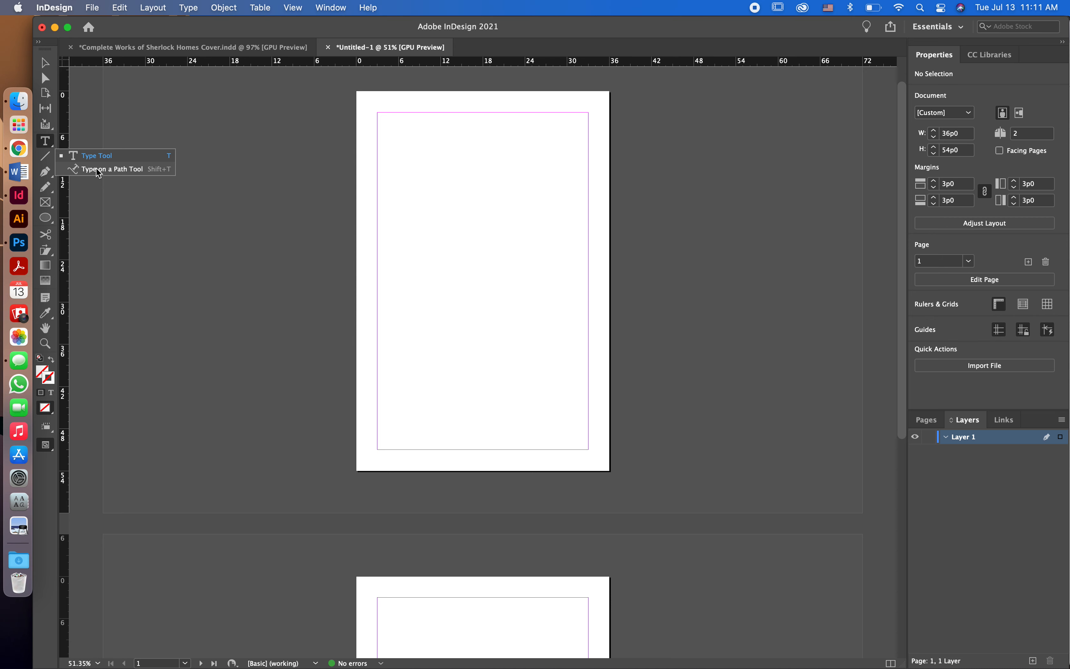
Draw a diagonal line about 28 picas long across the upper half of page 1
click(98, 171)
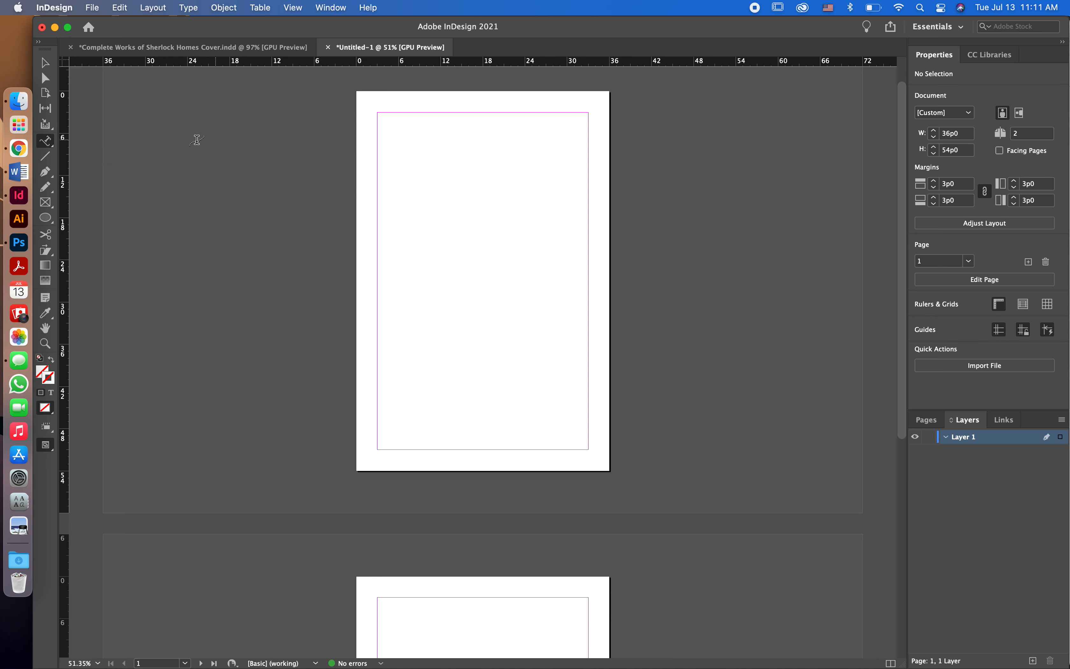
click(47, 160)
drag(391, 181, 575, 253)
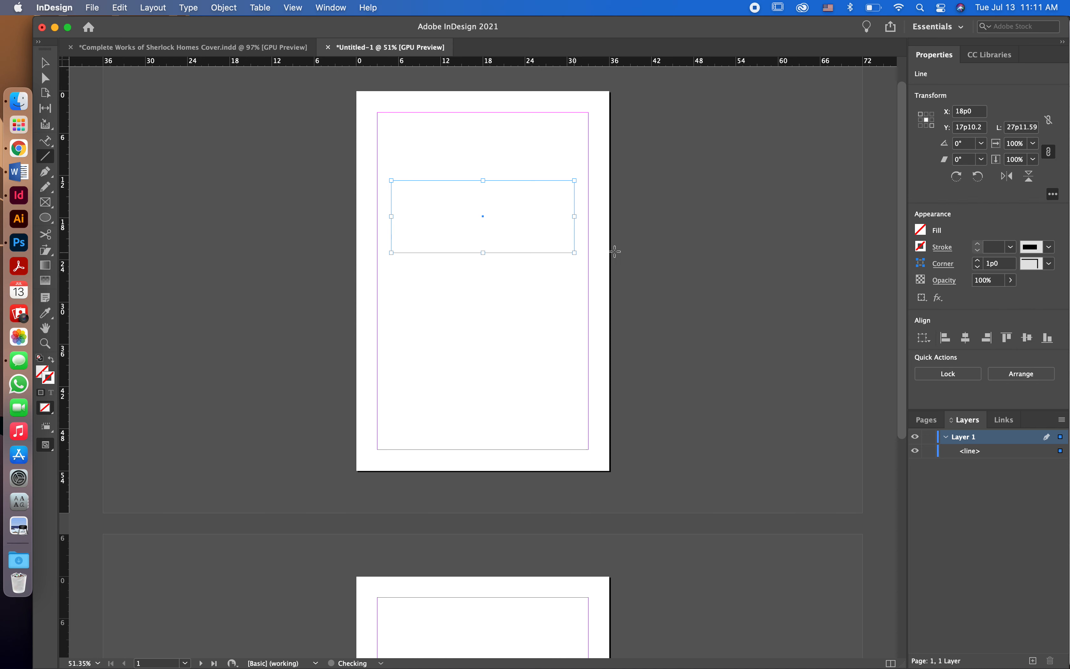
Give the diagonal line a 1 pt stroke in the cyan swatch (C=100 M=0 Y=0)
click(940, 248)
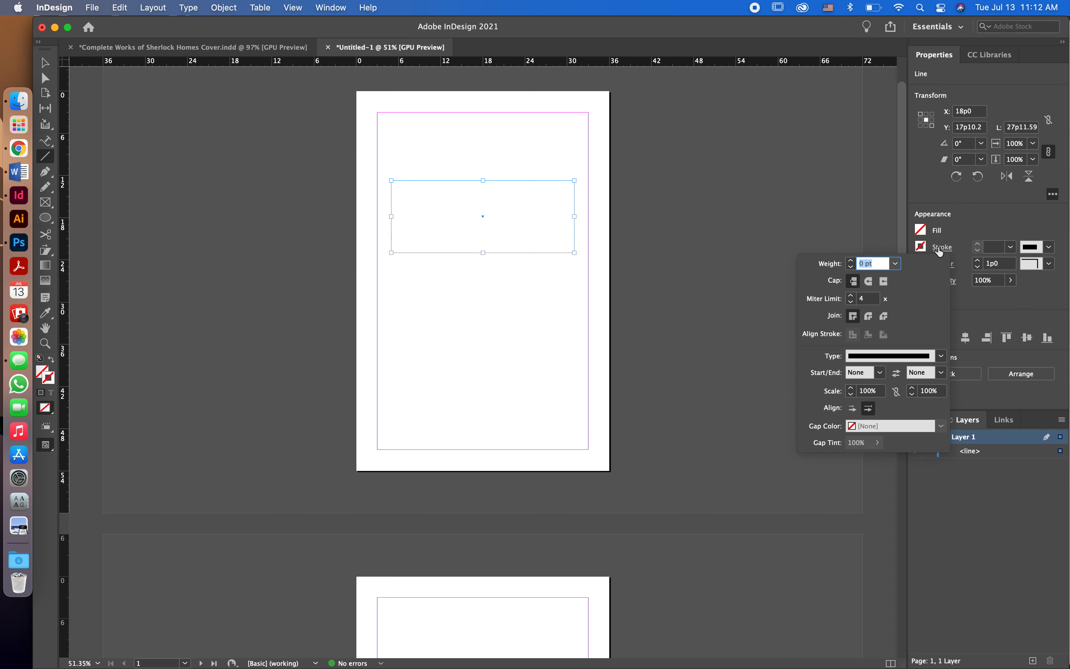
click(851, 260)
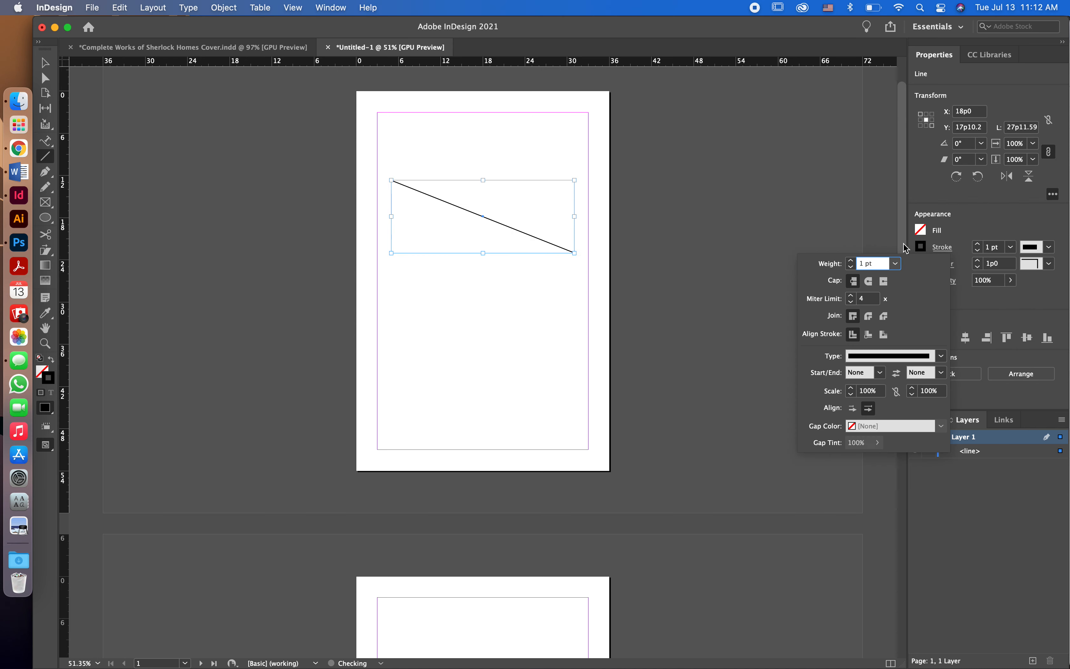
click(938, 252)
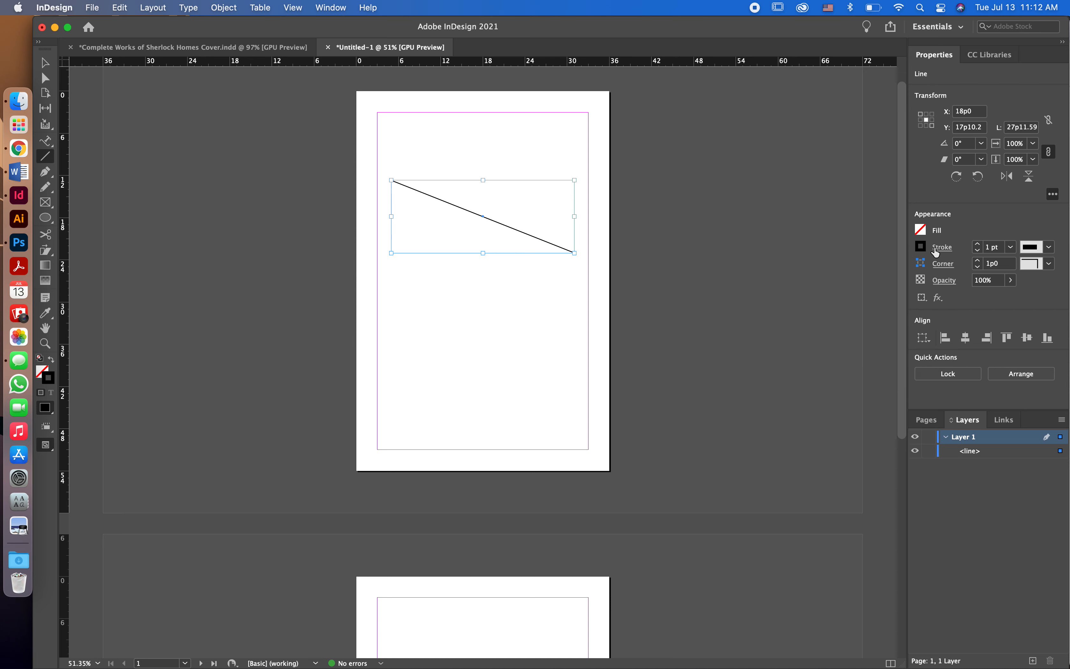
click(923, 248)
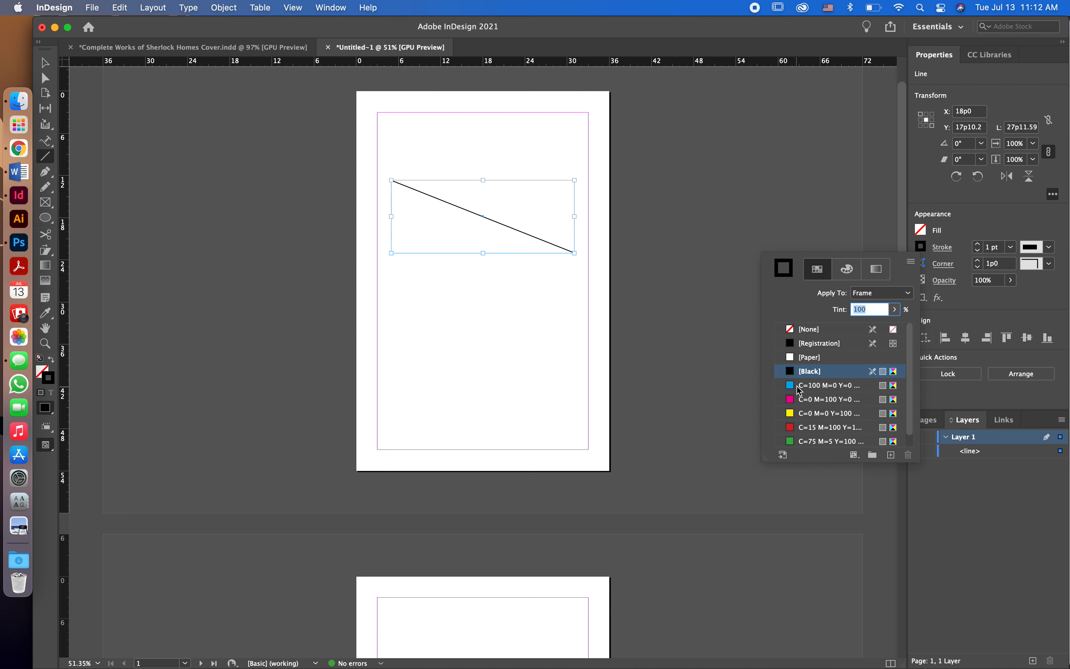
click(801, 386)
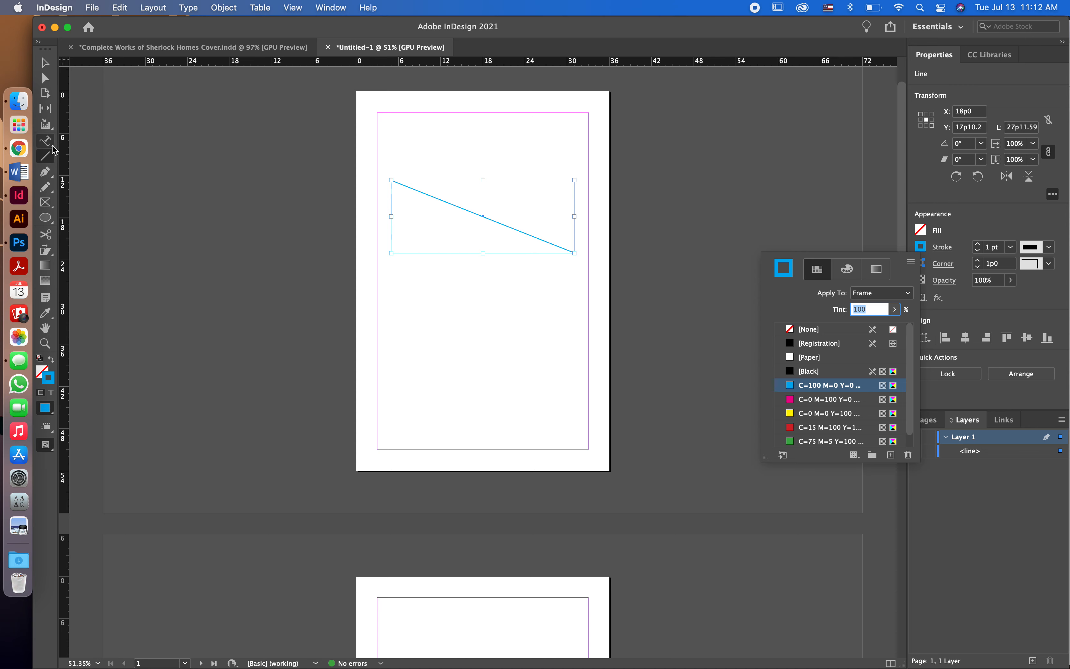
click(48, 155)
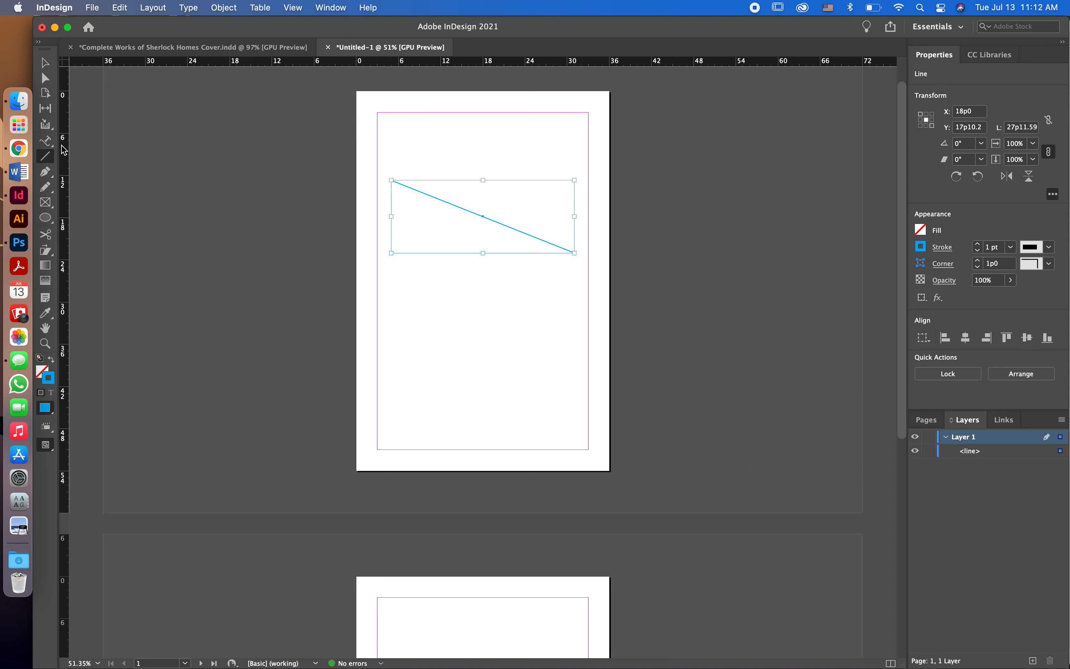
Add the text "now i can start typing" along the diagonal line with the Type on a Path tool
click(46, 141)
scroll(374, 179, up, 3)
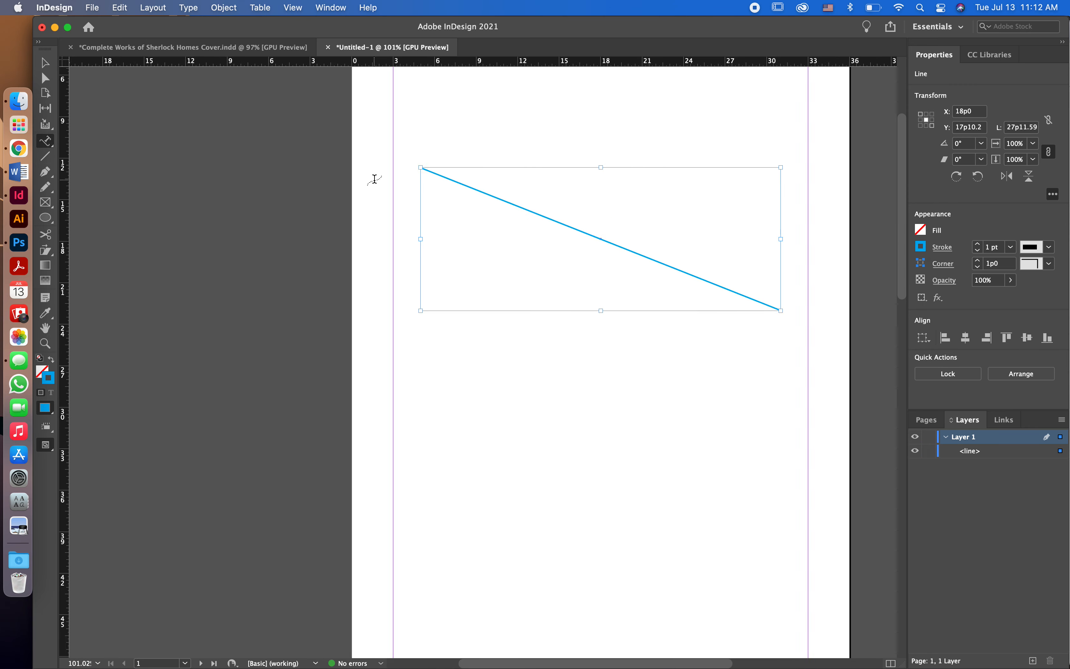
scroll(375, 179, up, 2)
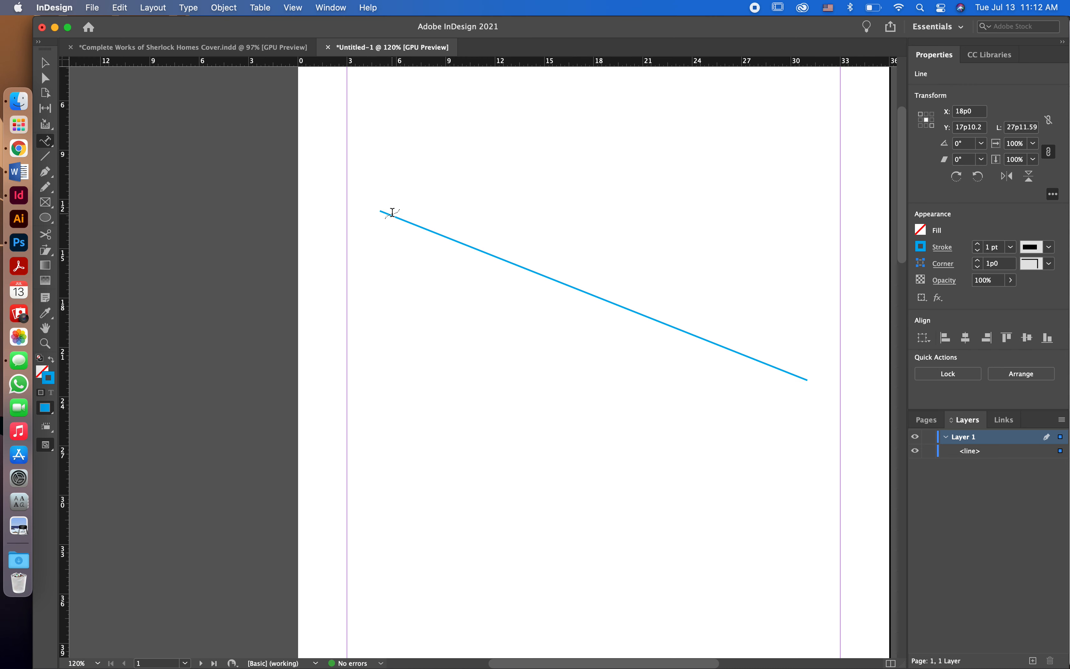
click(392, 213)
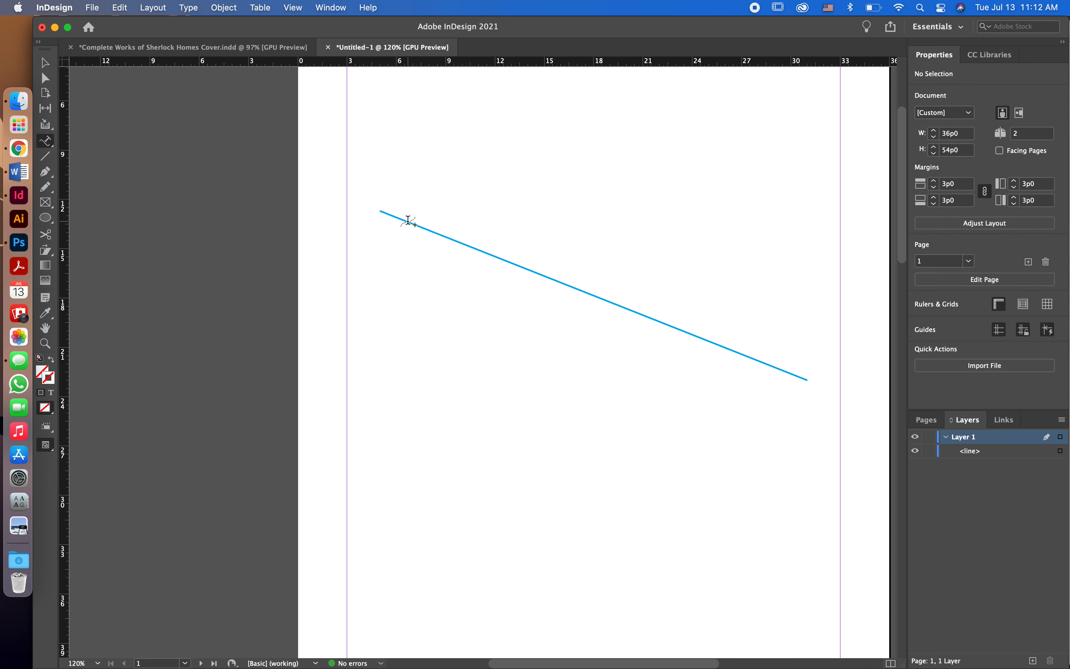
click(409, 221)
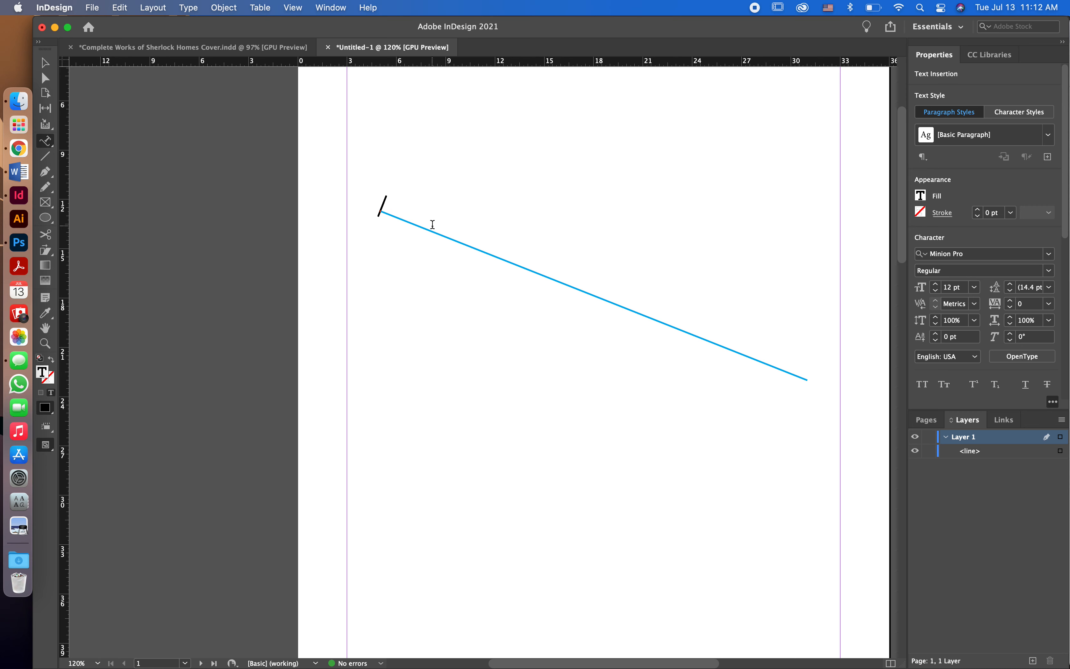
text(now i can start typing)
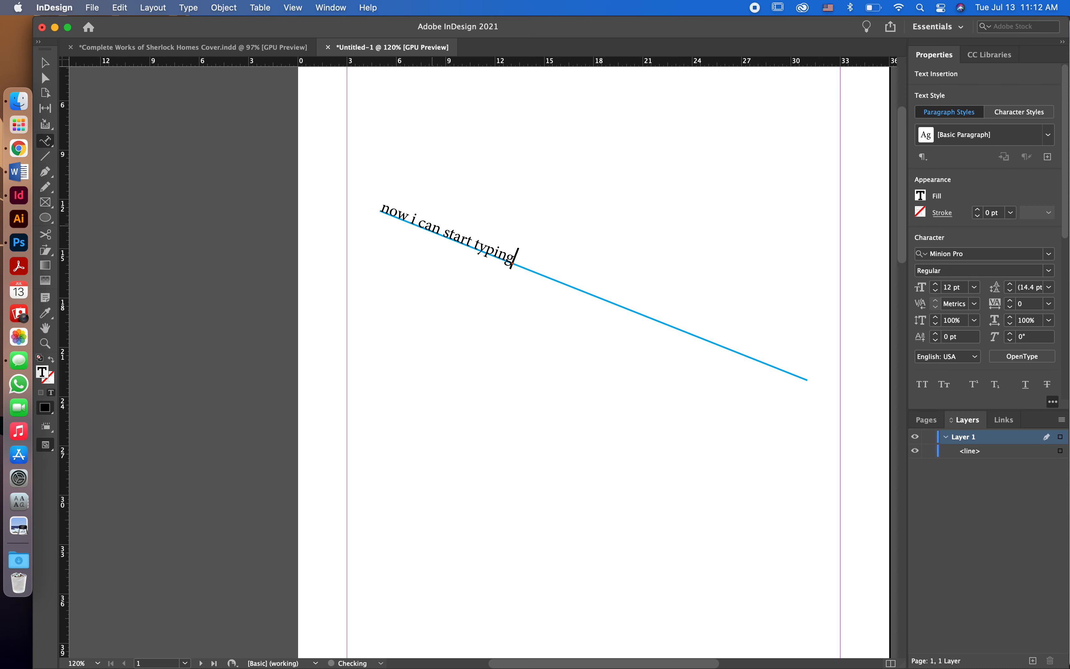
key(Escape)
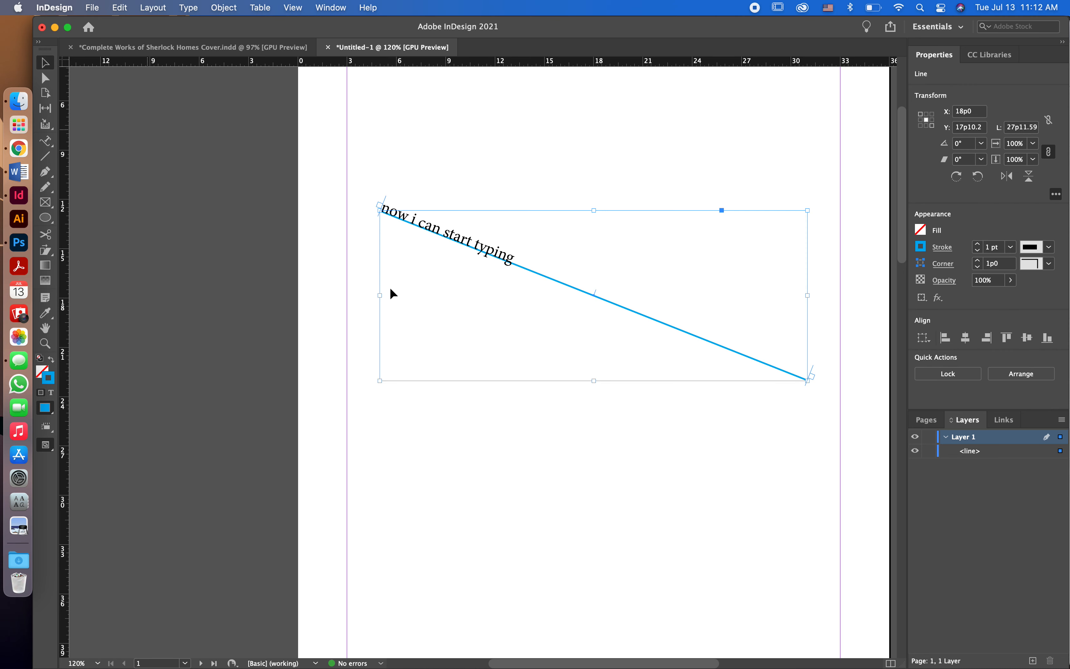
Draw an open wavy curve about 22 picas wide below the line with the Pen tool and give it a 1 pt stroke
click(43, 171)
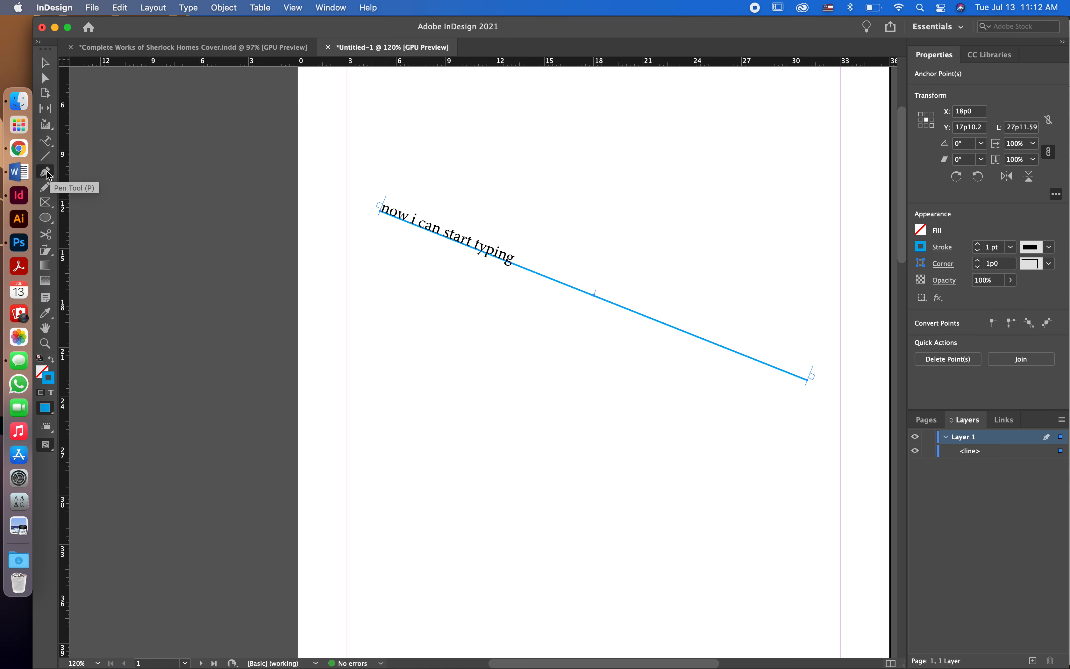
drag(409, 478, 452, 469)
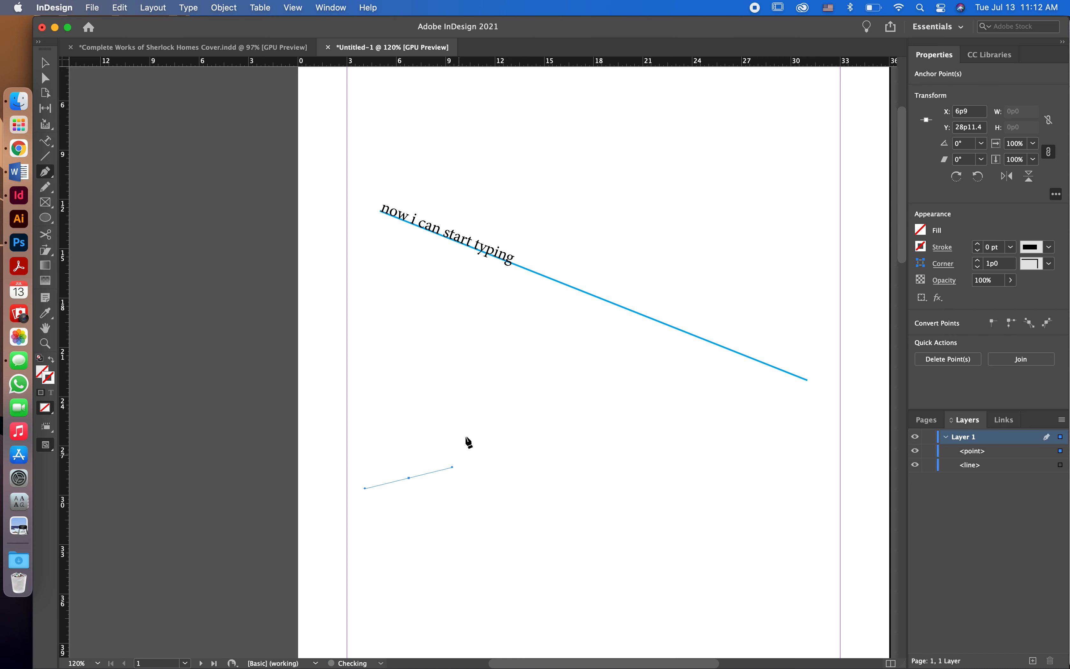
drag(474, 423, 580, 423)
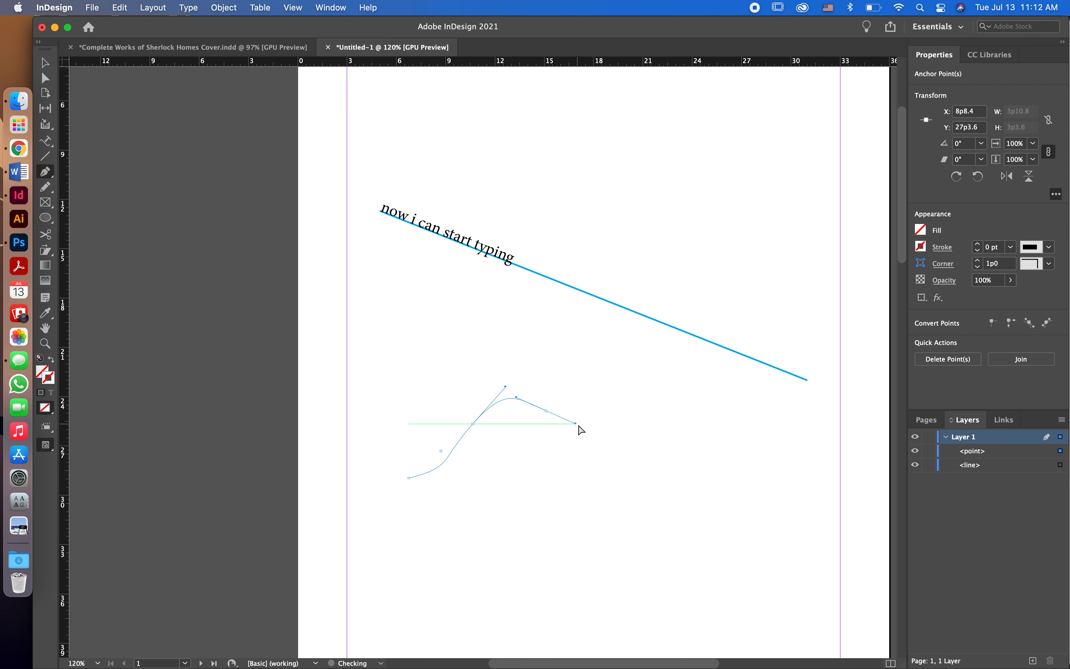
drag(614, 501, 653, 505)
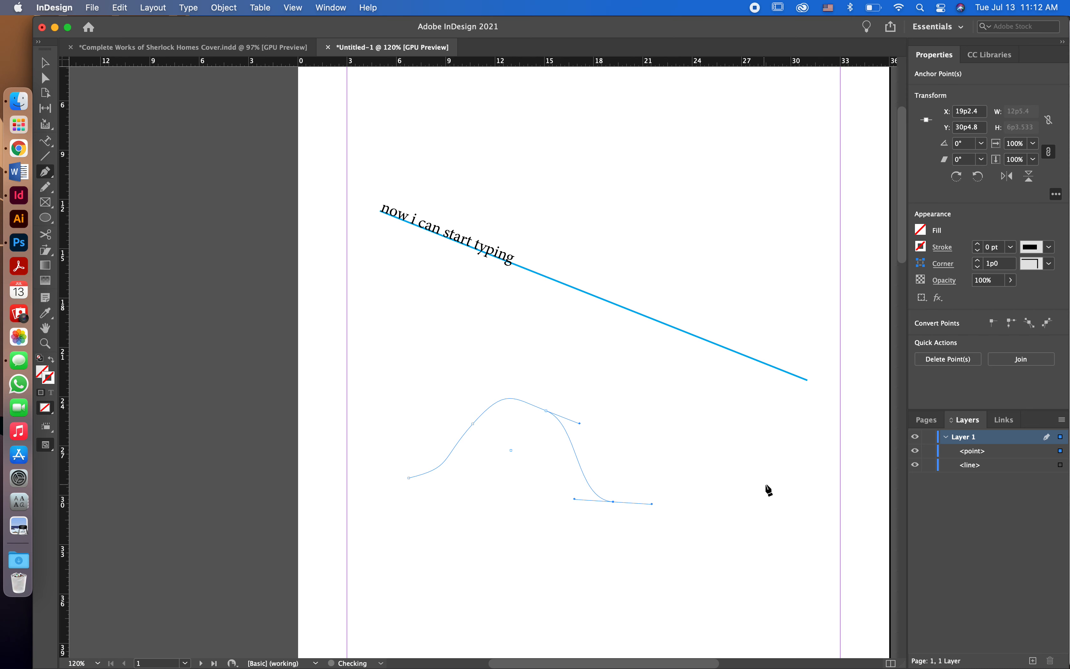
drag(766, 484, 814, 434)
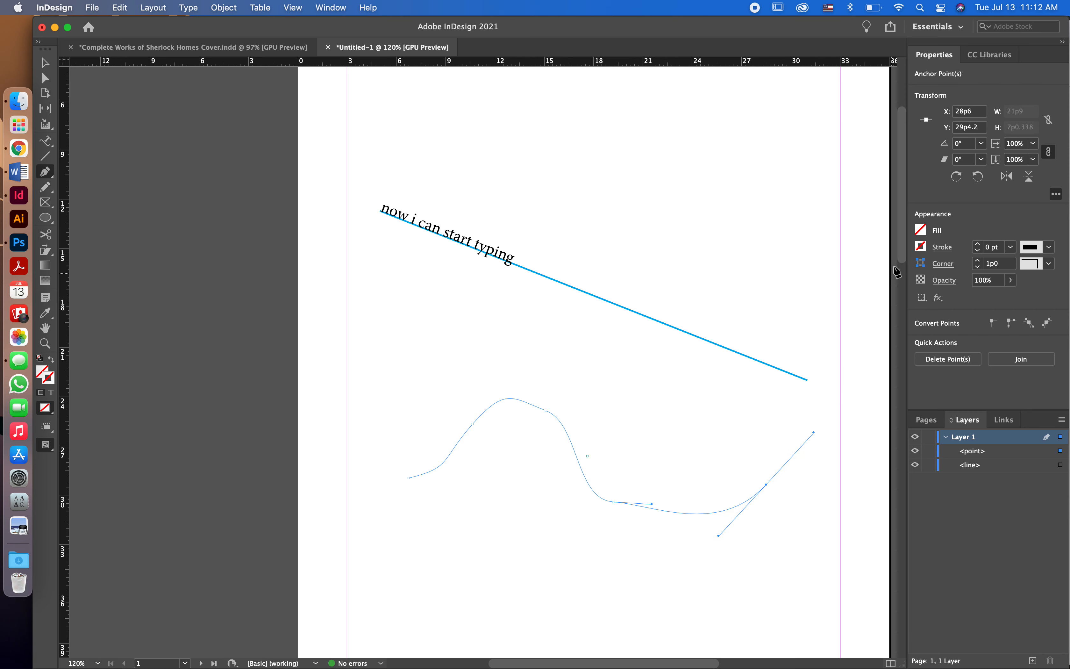
click(978, 244)
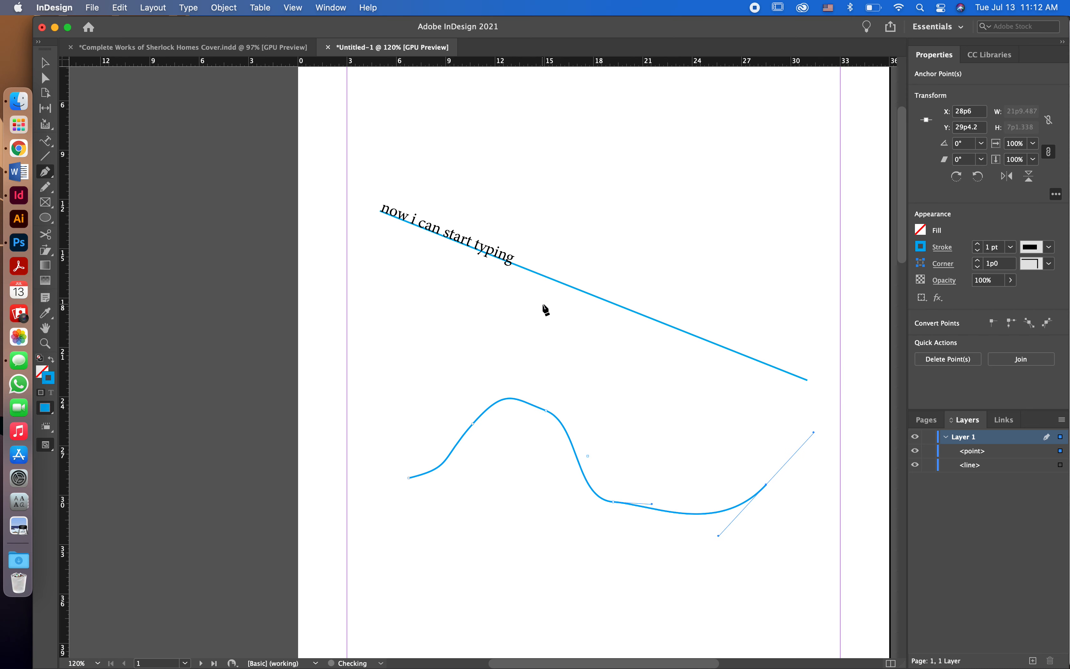
Smooth the wavy curve by adjusting its anchor points and direction handles with the Direct Selection tool
click(48, 79)
drag(653, 506, 650, 521)
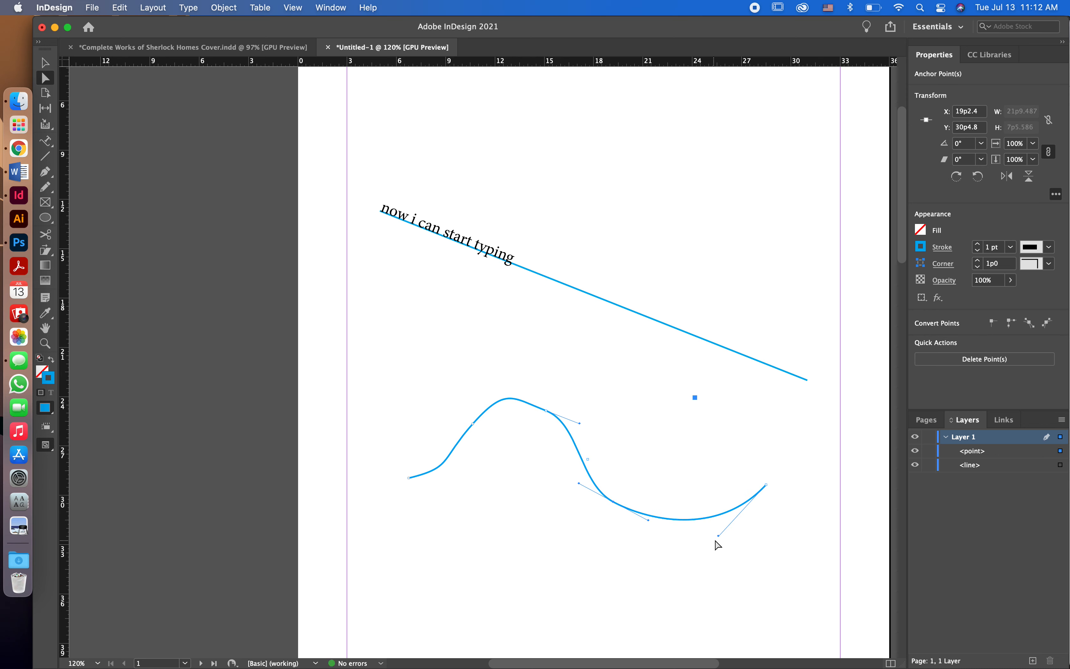
drag(720, 537, 737, 538)
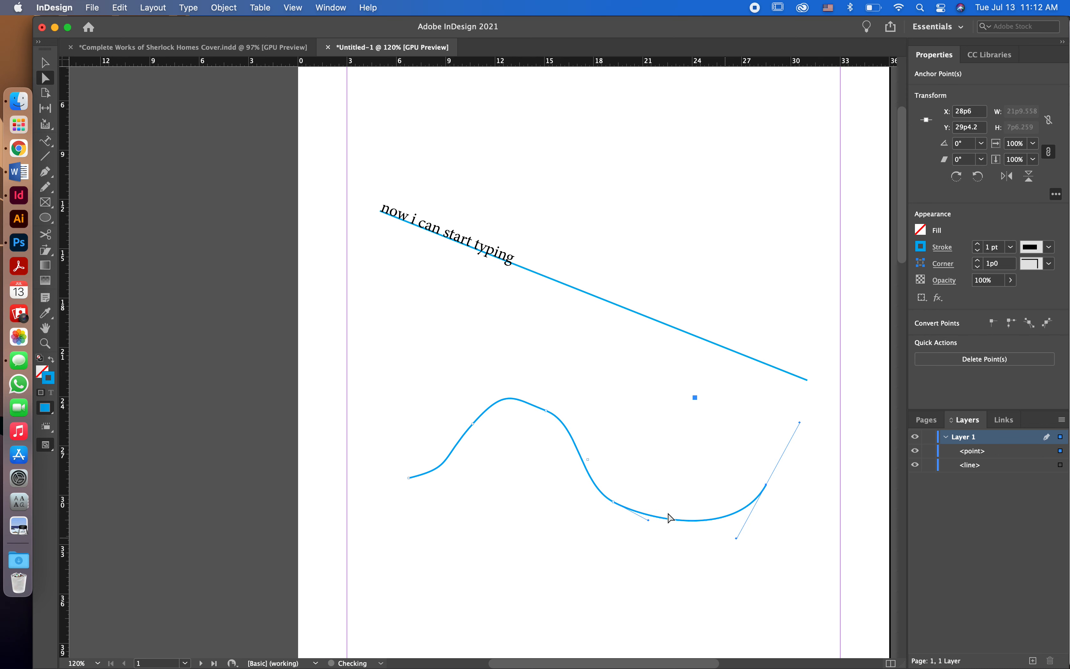
click(548, 416)
drag(581, 424, 551, 395)
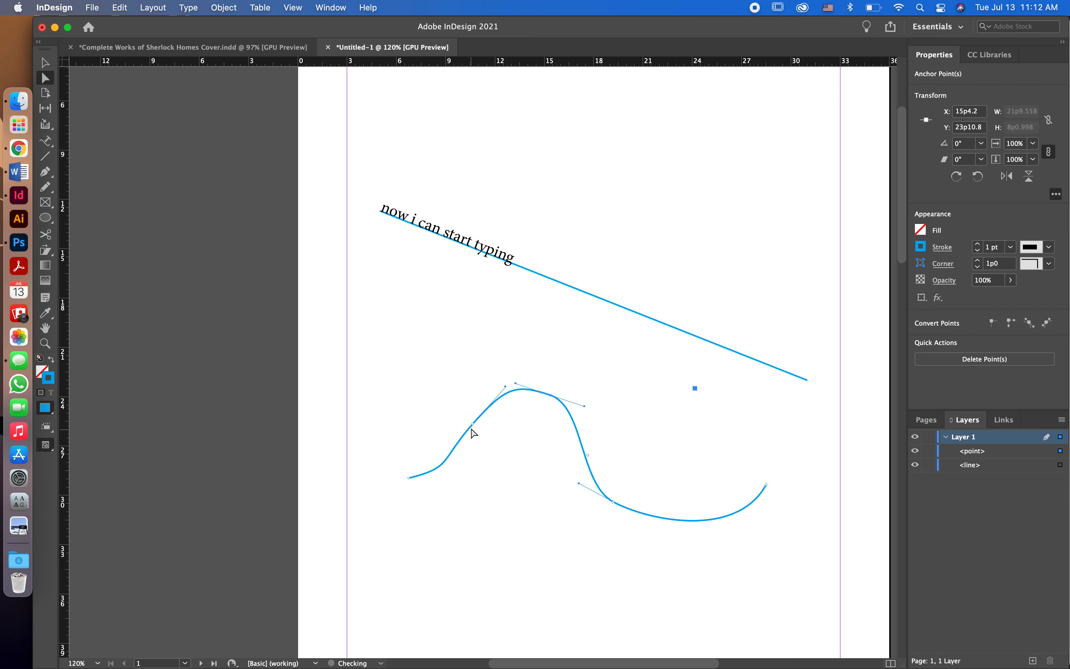
drag(473, 426, 472, 438)
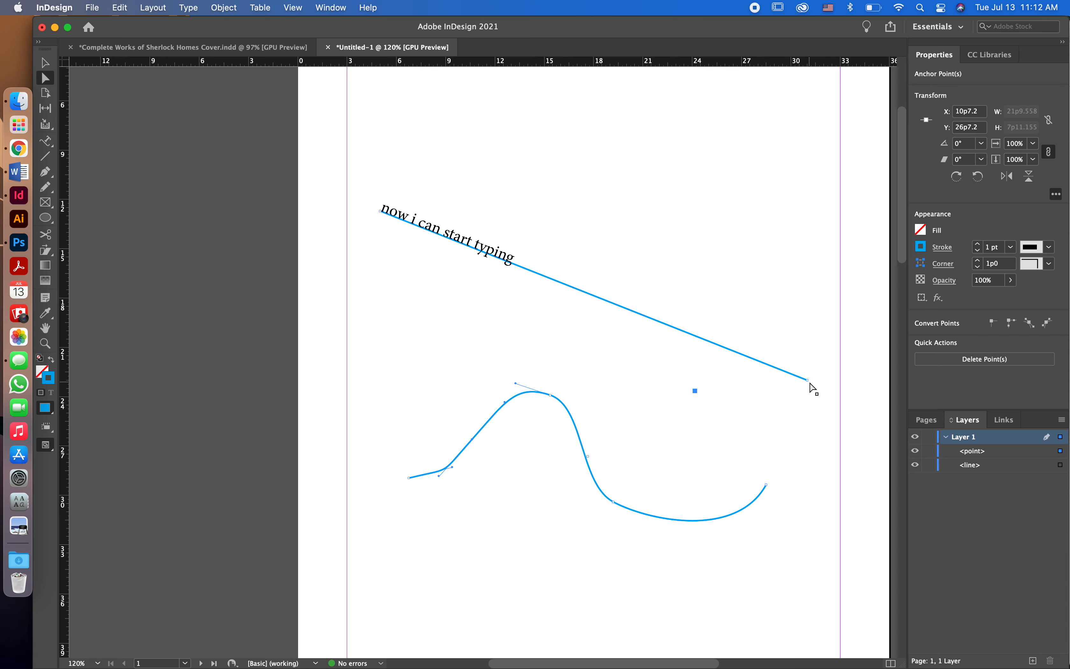
click(809, 383)
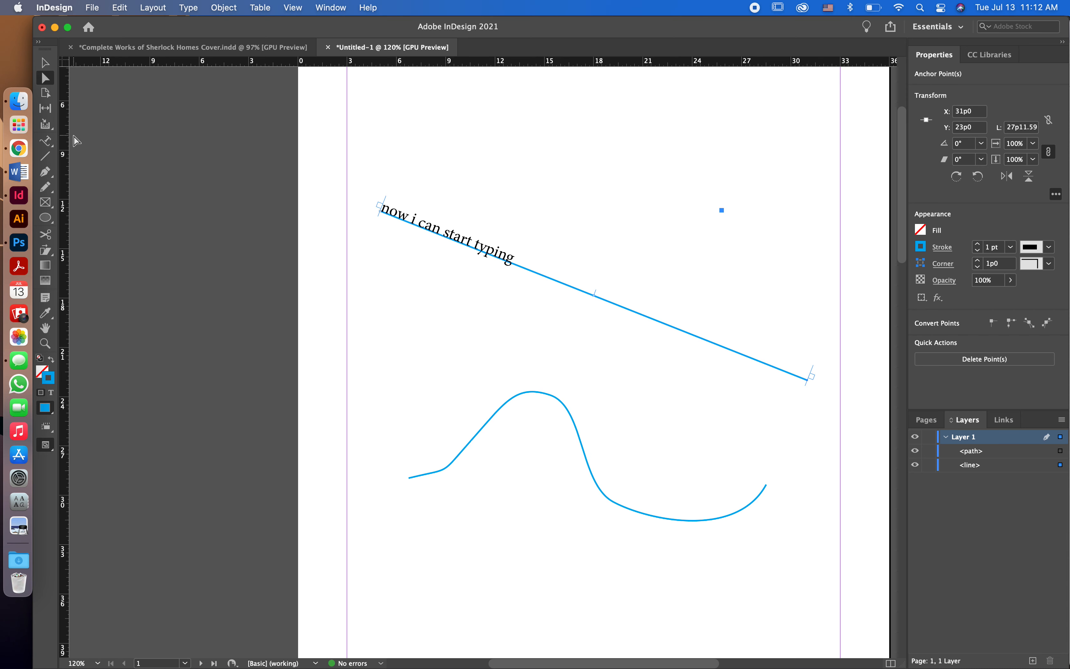
Add the text "We can type on this path as well" along the wavy curve with the Type on a Path tool
click(45, 143)
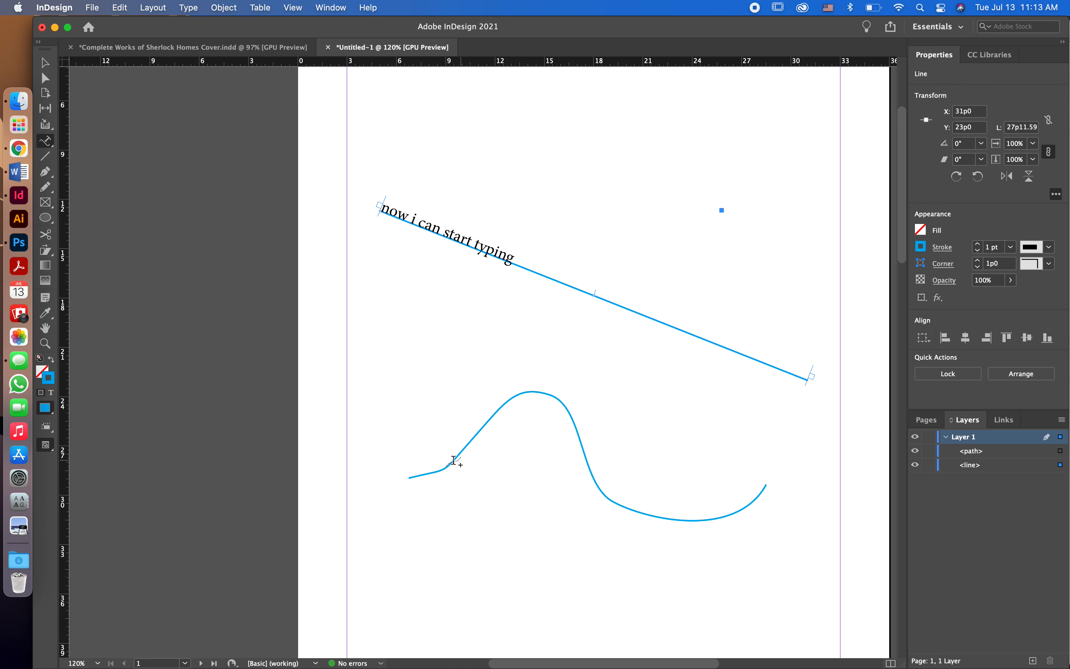
click(444, 467)
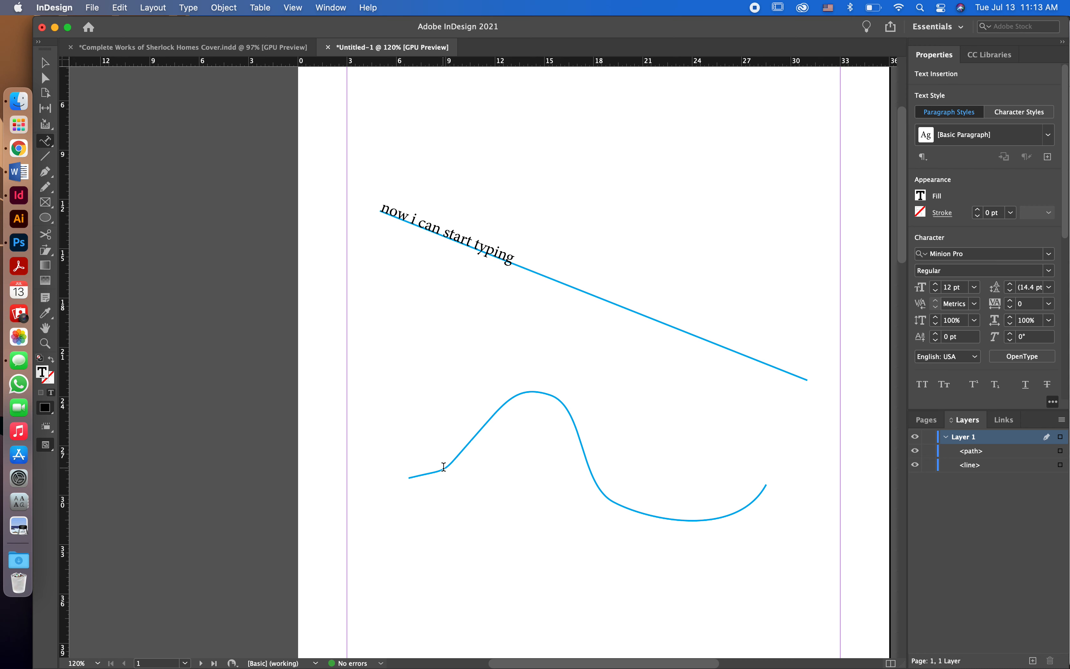
text(We can type on this)
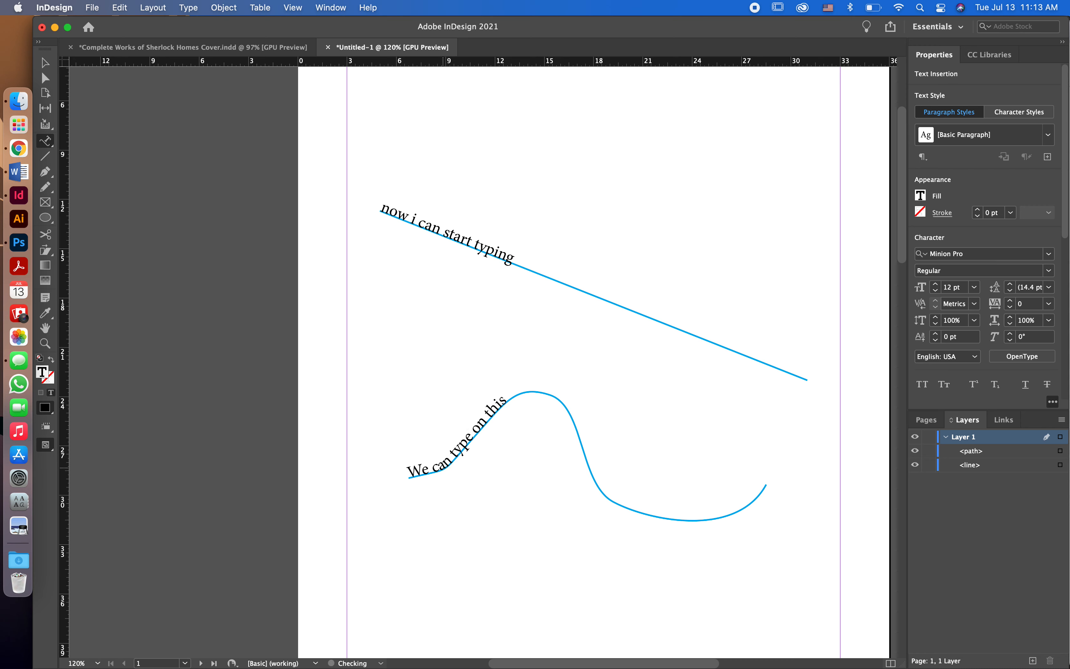
text( path as well)
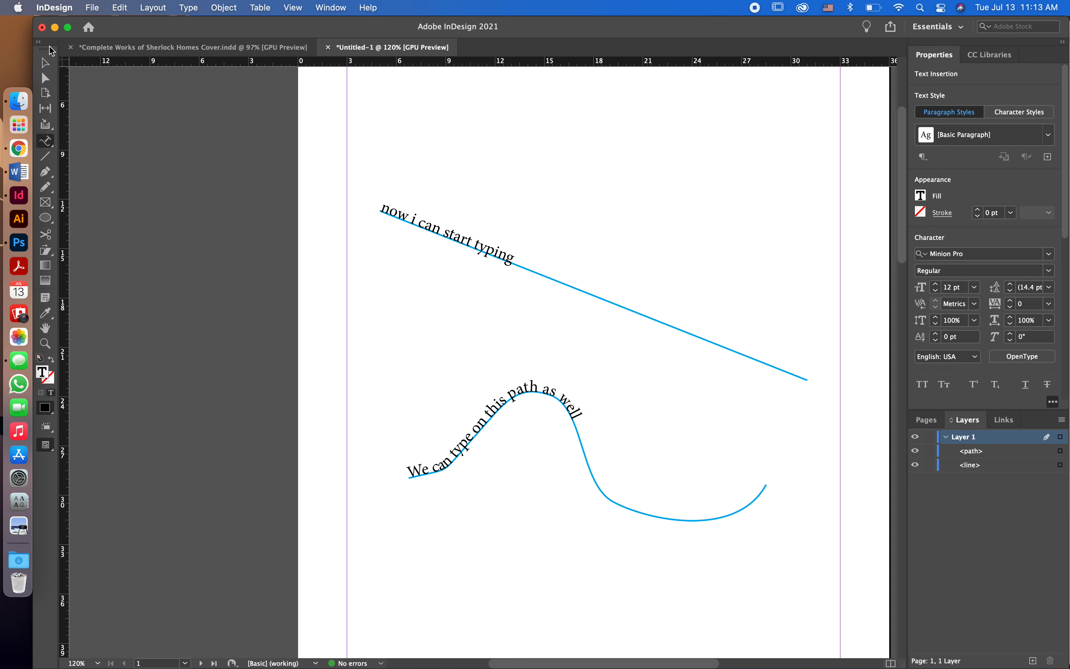
Delete both the diagonal line and the wavy curve together with their path text
click(46, 63)
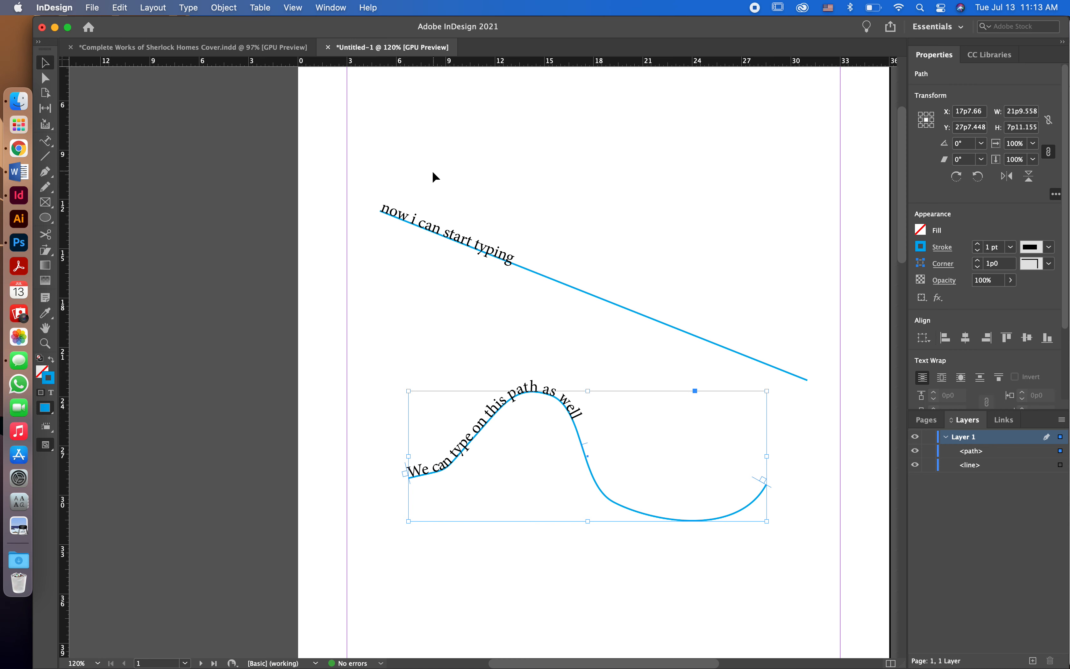
drag(432, 177, 534, 432)
key(Delete)
scroll(533, 432, down, 1)
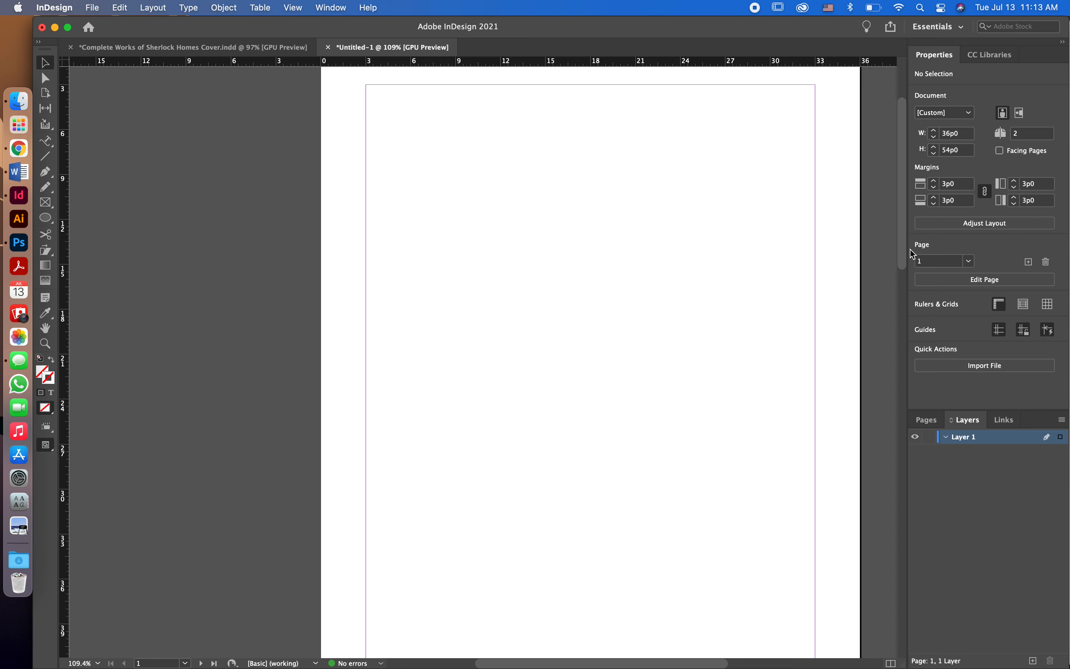
Draw a nearly circular ellipse about 26 picas across, overlapping the page's right edge, and fill it with the green swatch (C=75 M=5 Y=100)
key(l)
click(53, 223)
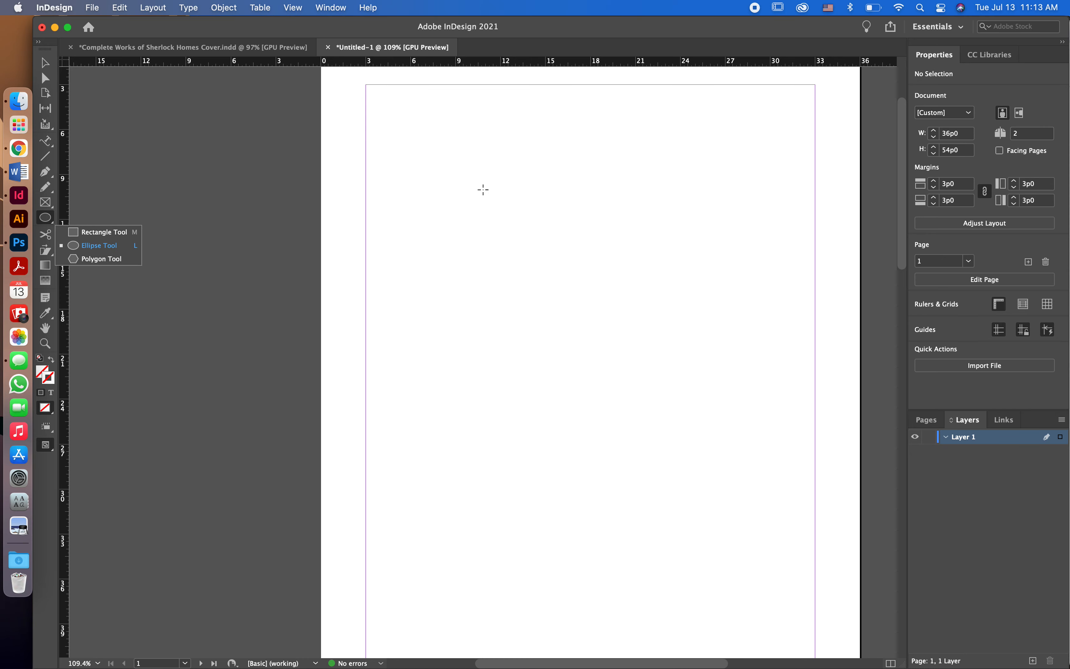
scroll(530, 214, down, 2)
drag(520, 217, 817, 518)
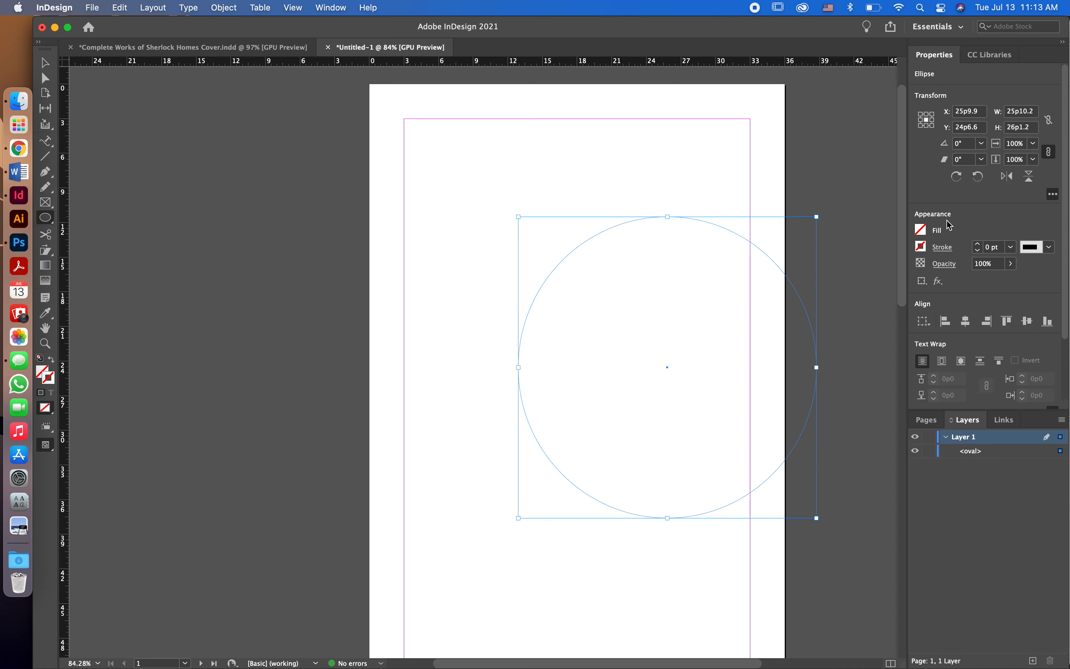
click(923, 231)
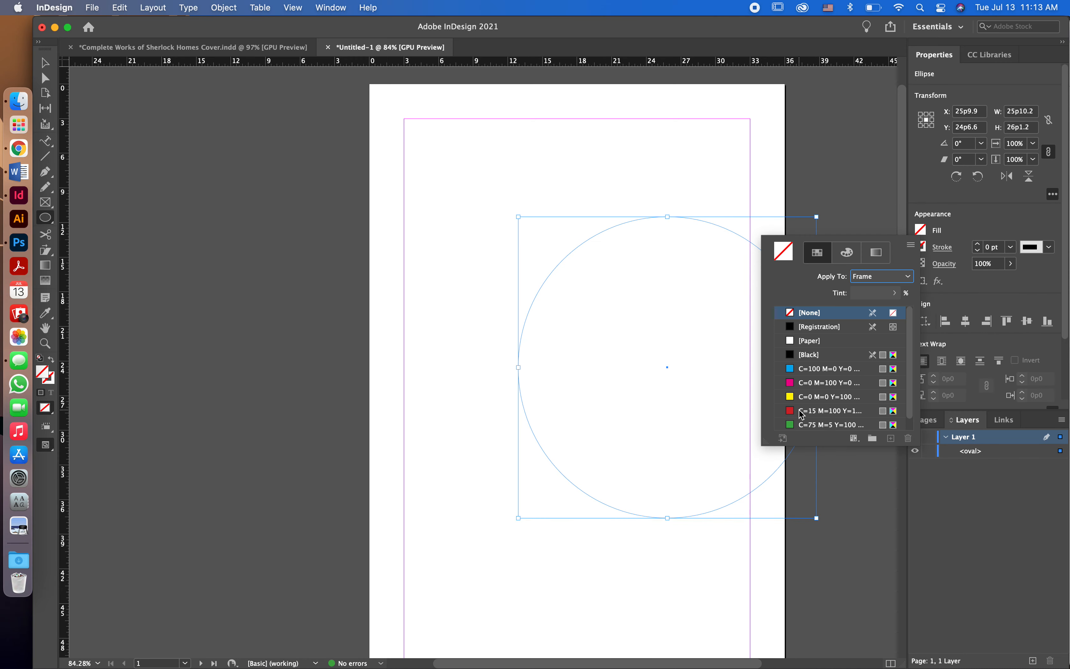
click(797, 428)
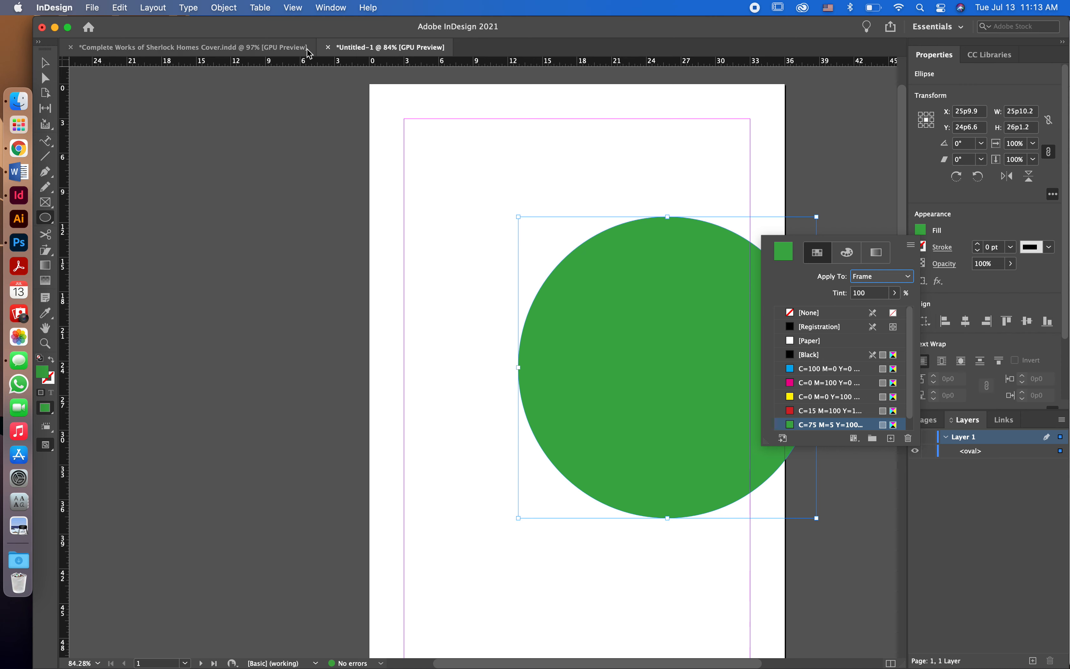
Deselect the circle and draw a sagging curved path about 30 picas wide across its middle with the Pen tool
click(48, 63)
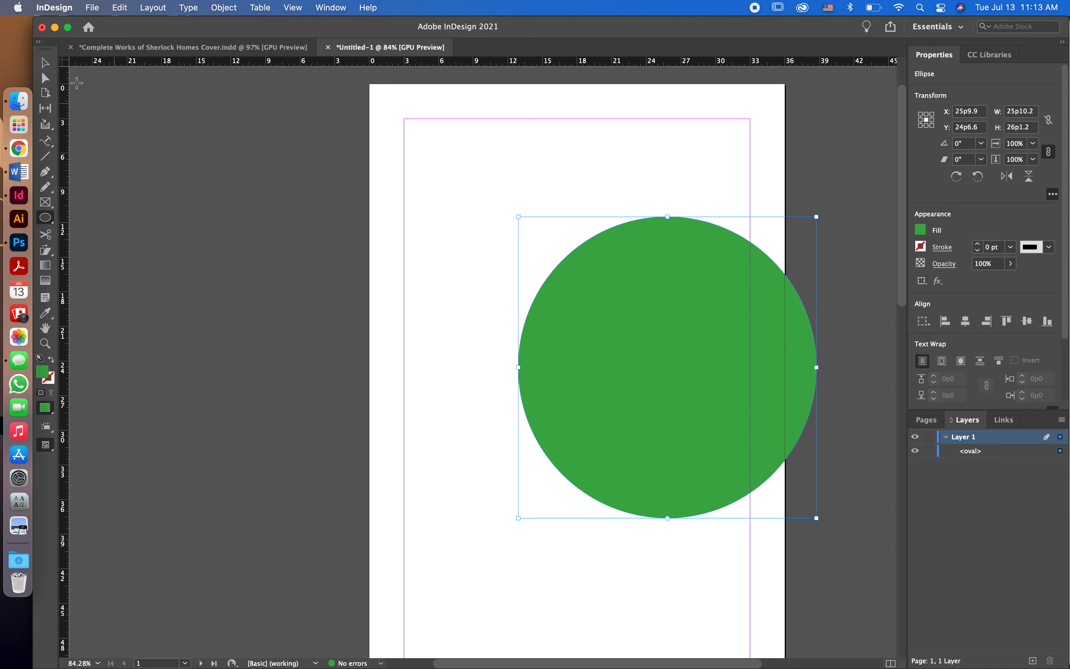
click(45, 63)
click(530, 433)
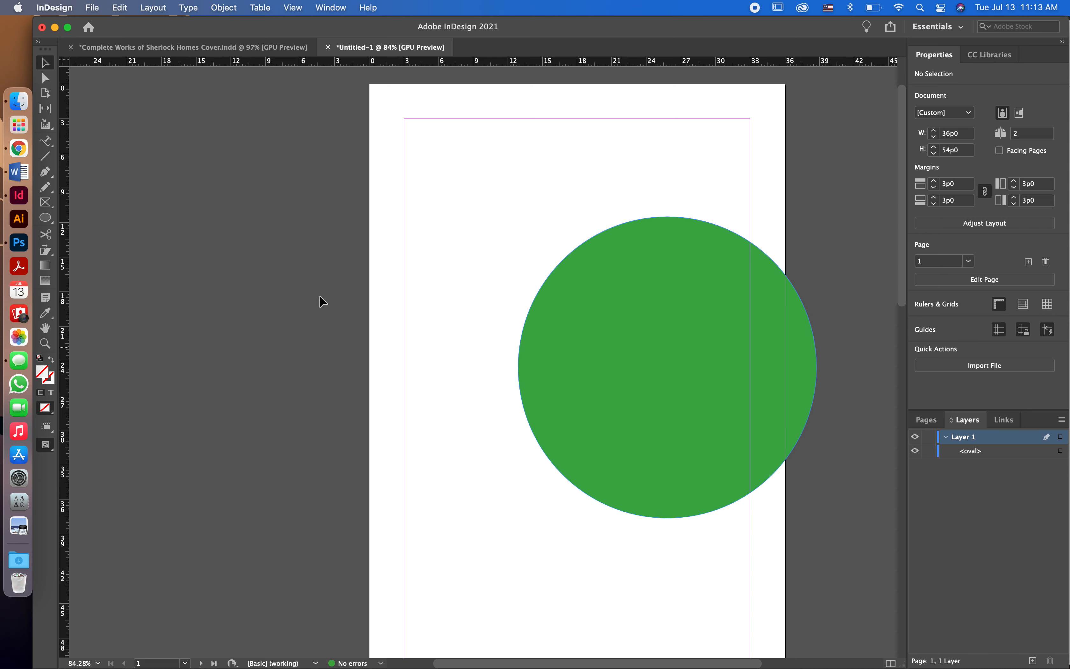
click(45, 173)
drag(499, 353, 506, 379)
drag(848, 379, 856, 288)
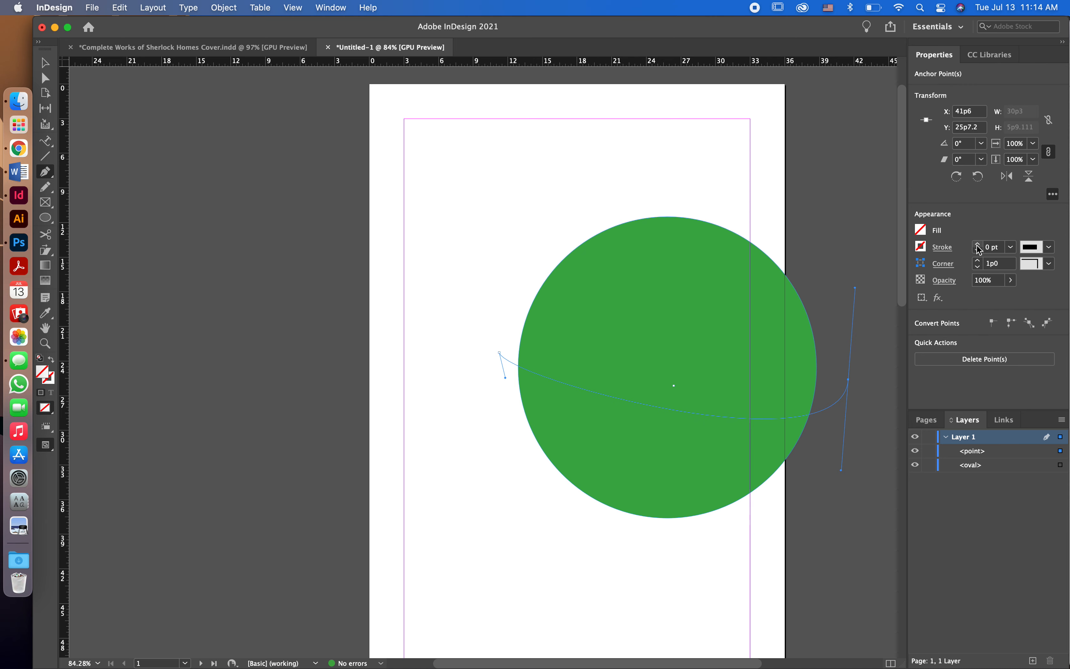
Stroke the curve with the yellow swatch (C=0 M=0 Y=100) and move it about one pica to the left
click(922, 247)
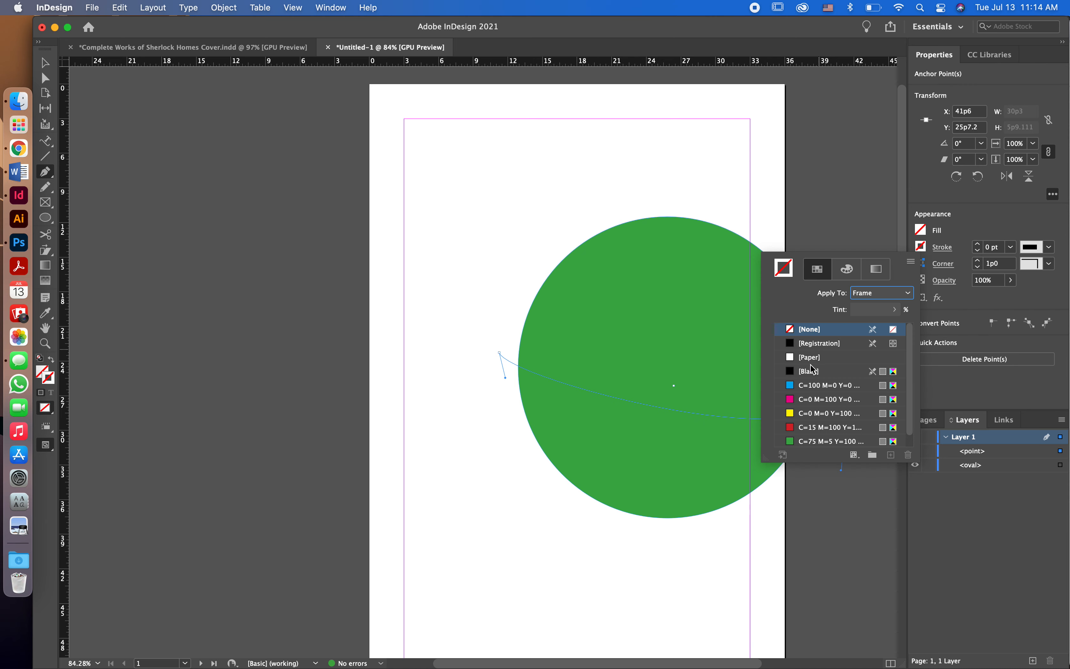
click(802, 414)
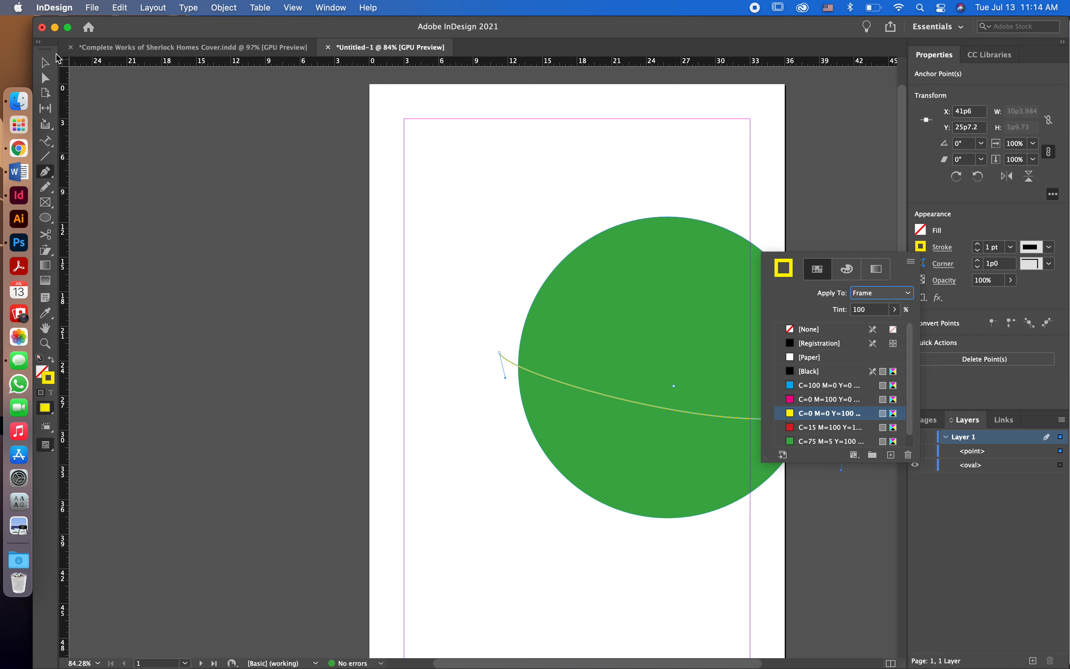
click(46, 63)
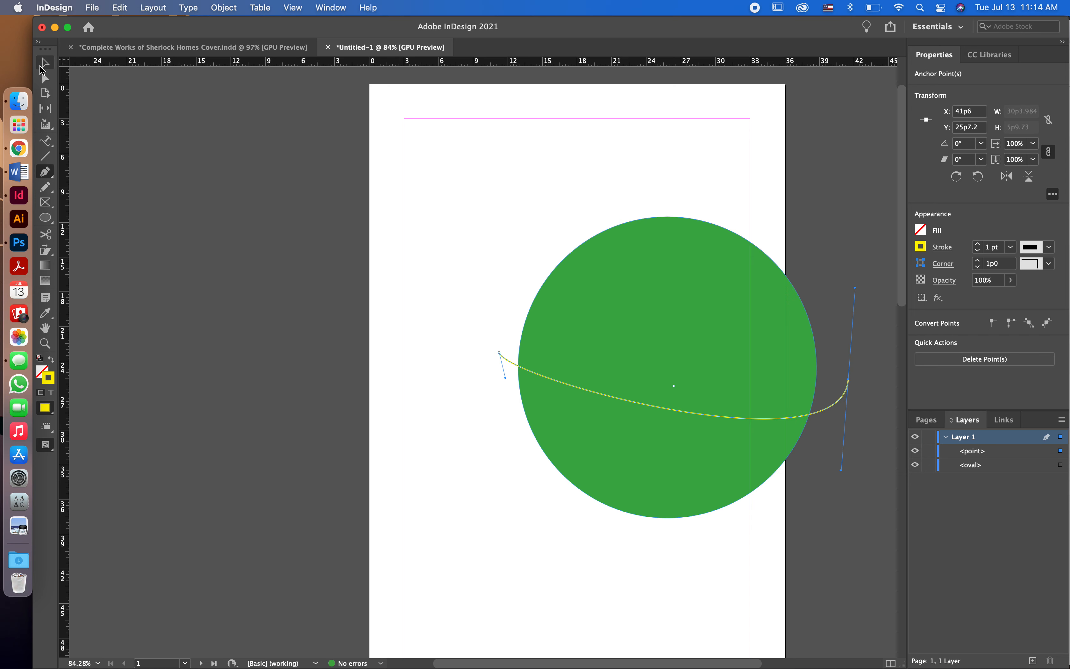
click(47, 67)
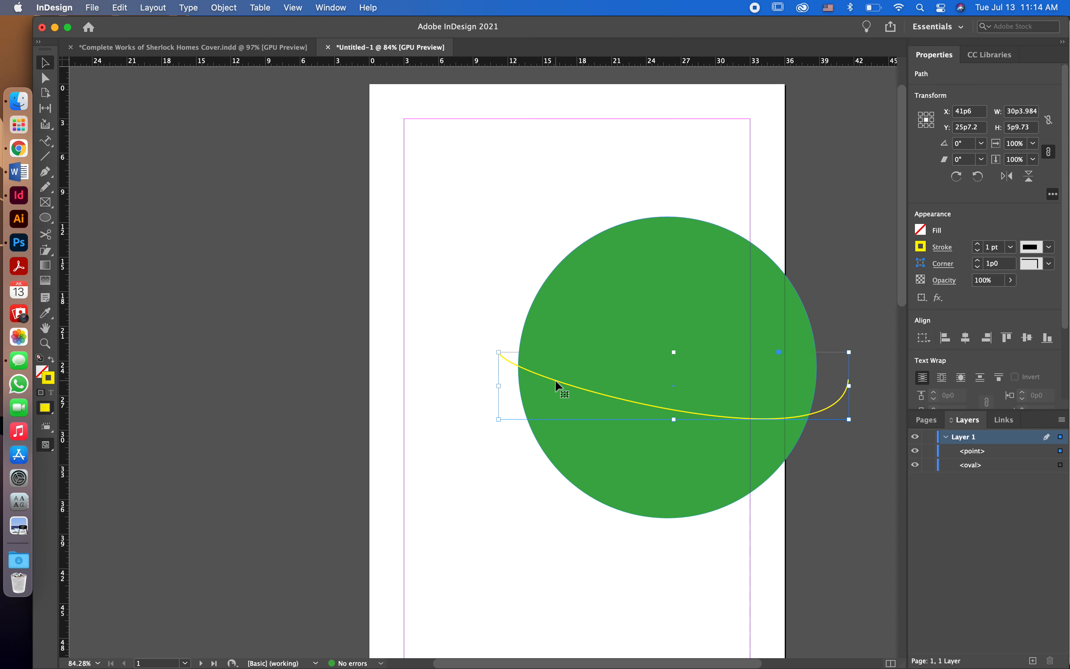
drag(556, 382, 543, 380)
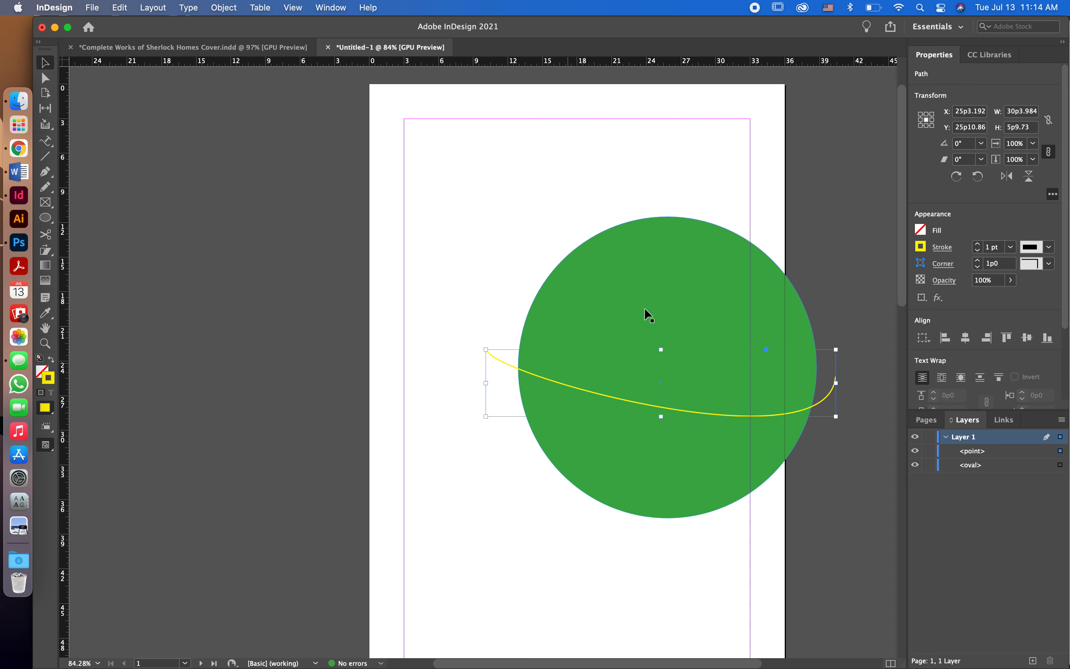
click(488, 264)
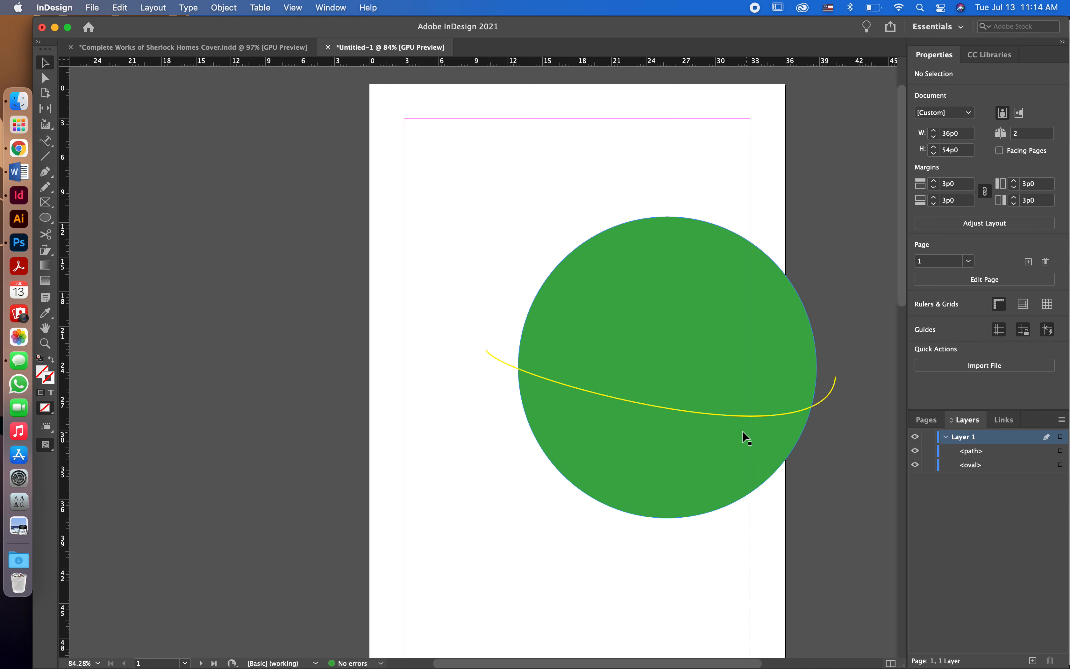
Add the text "Jupiter and its moons" along the yellow curve with the Type on a Path tool
click(53, 144)
scroll(392, 226, up, 5)
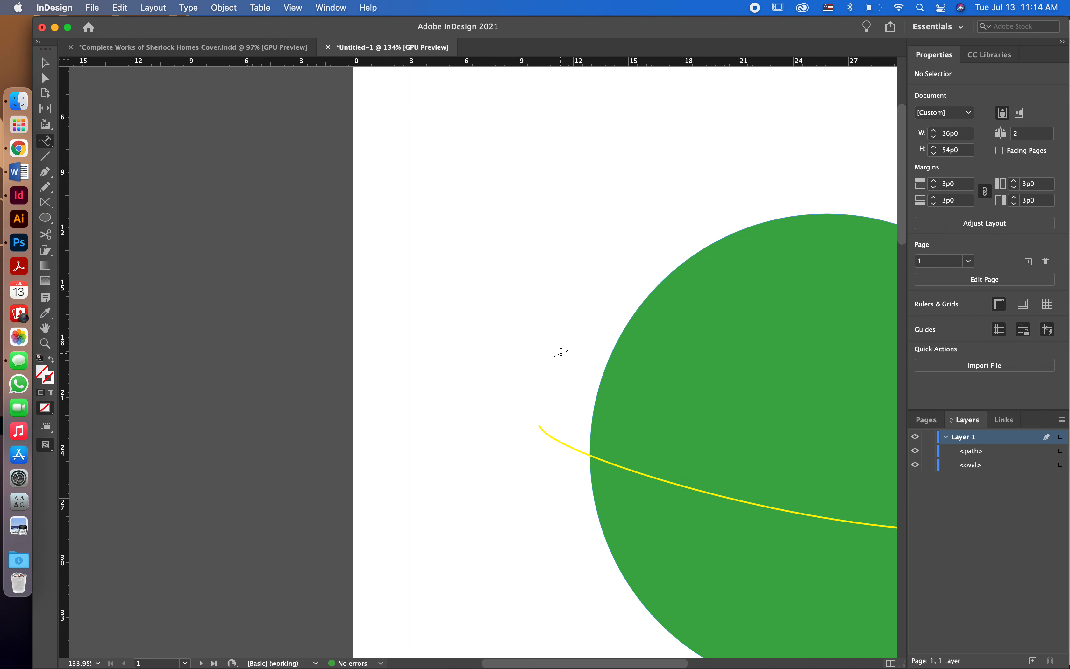
scroll(561, 353, down, 2)
scroll(561, 352, down, 5)
scroll(561, 353, right, 4)
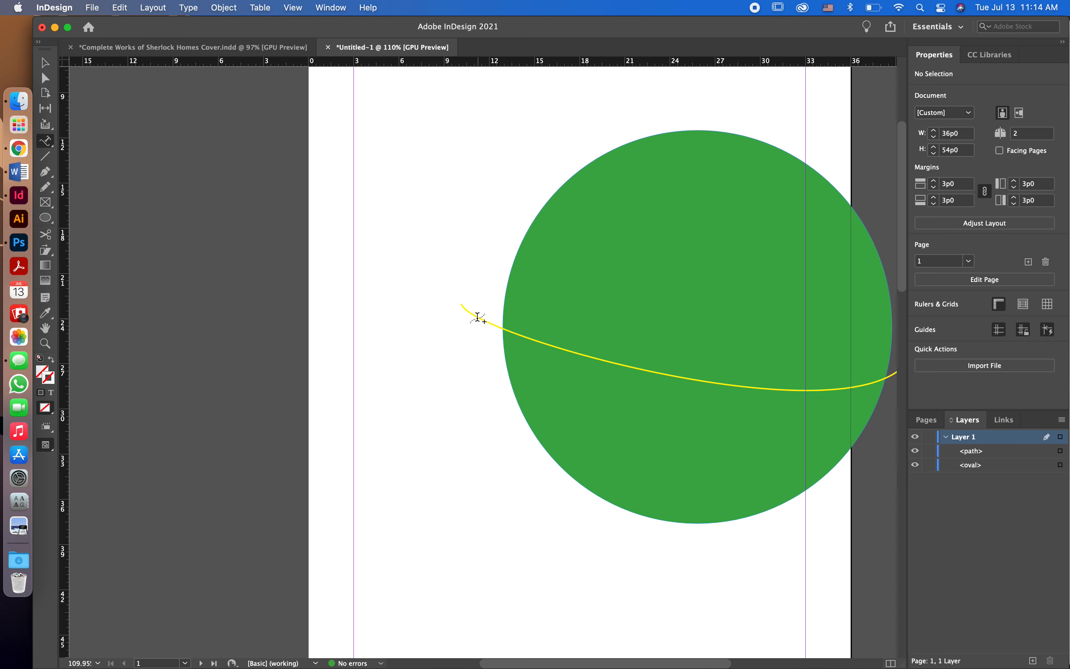
click(478, 316)
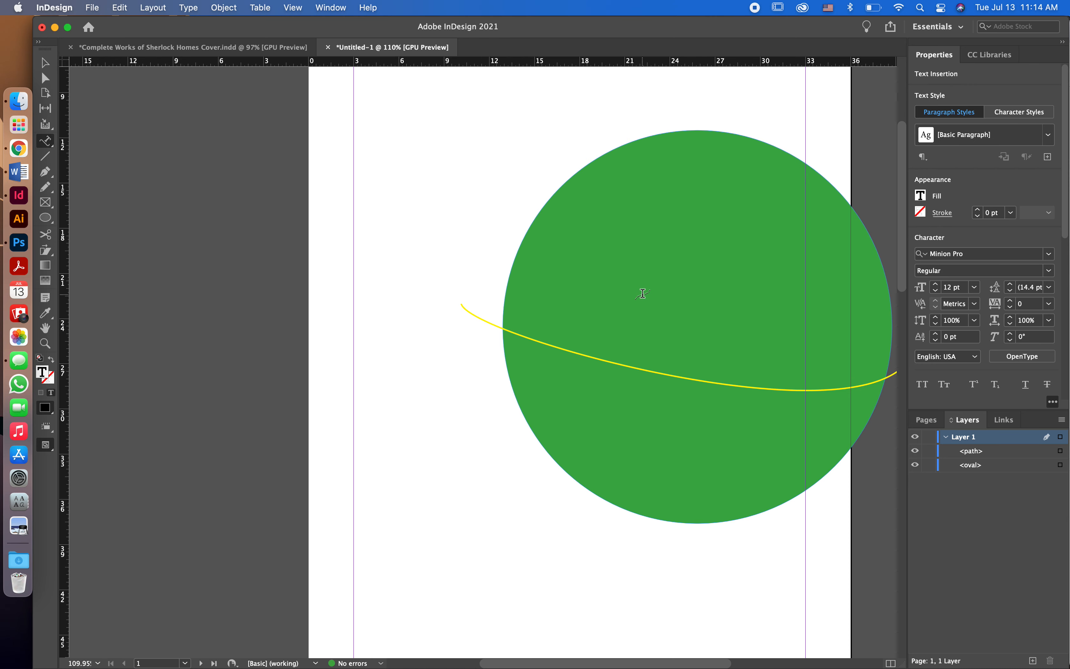
text(Jupiter and)
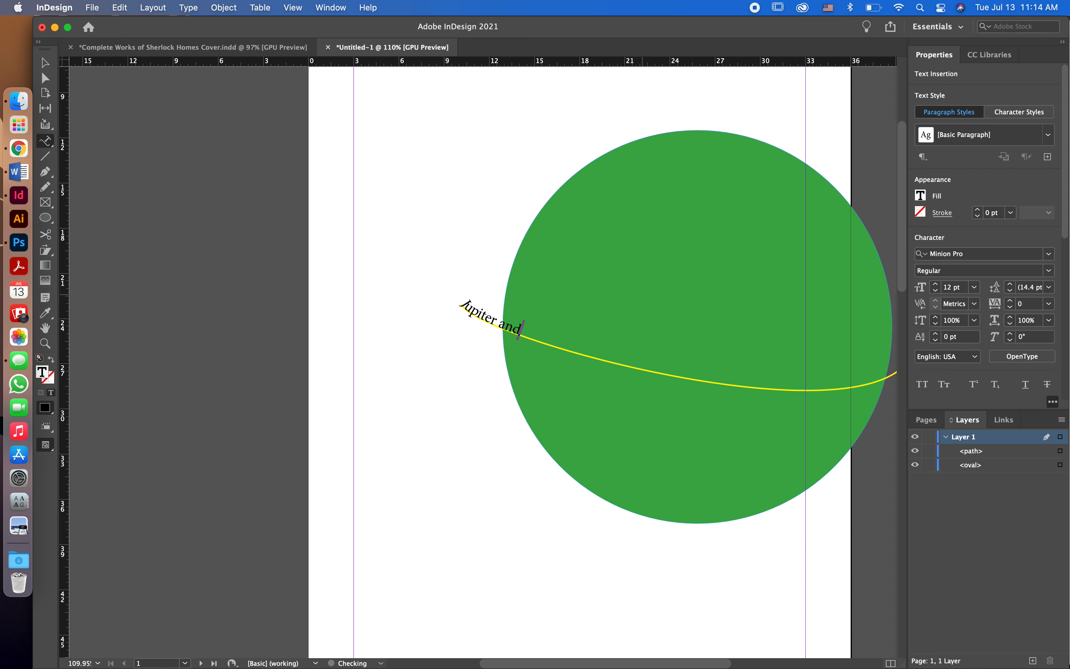
text( it's)
text( mo)
text(ons)
Set all of the path text to 30 pt with a tracking of 80
key(super+a)
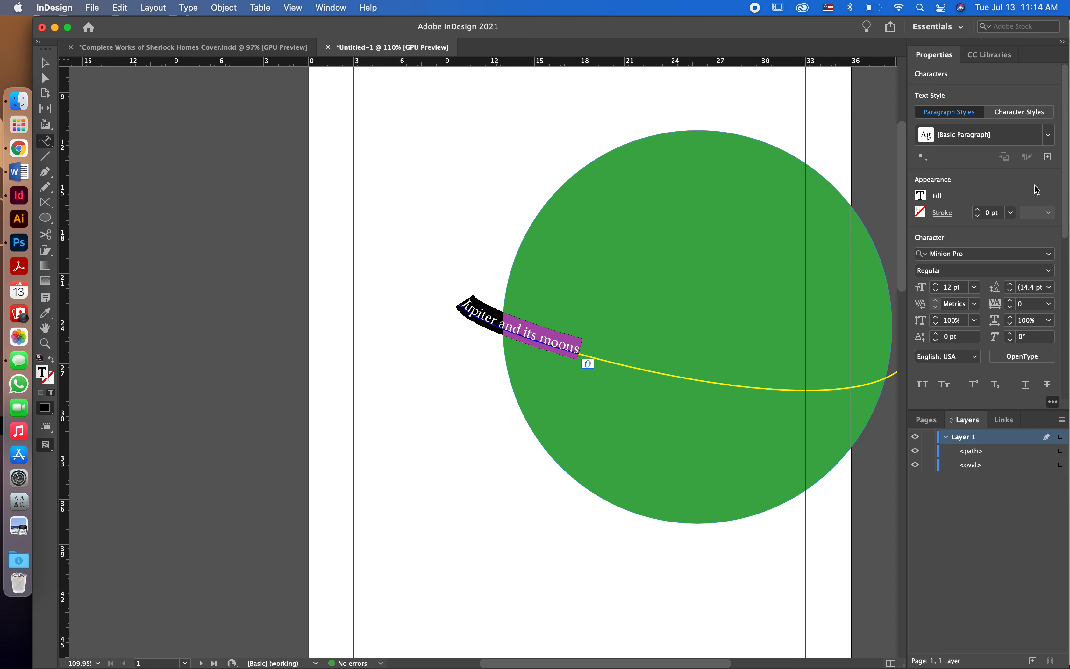
click(975, 287)
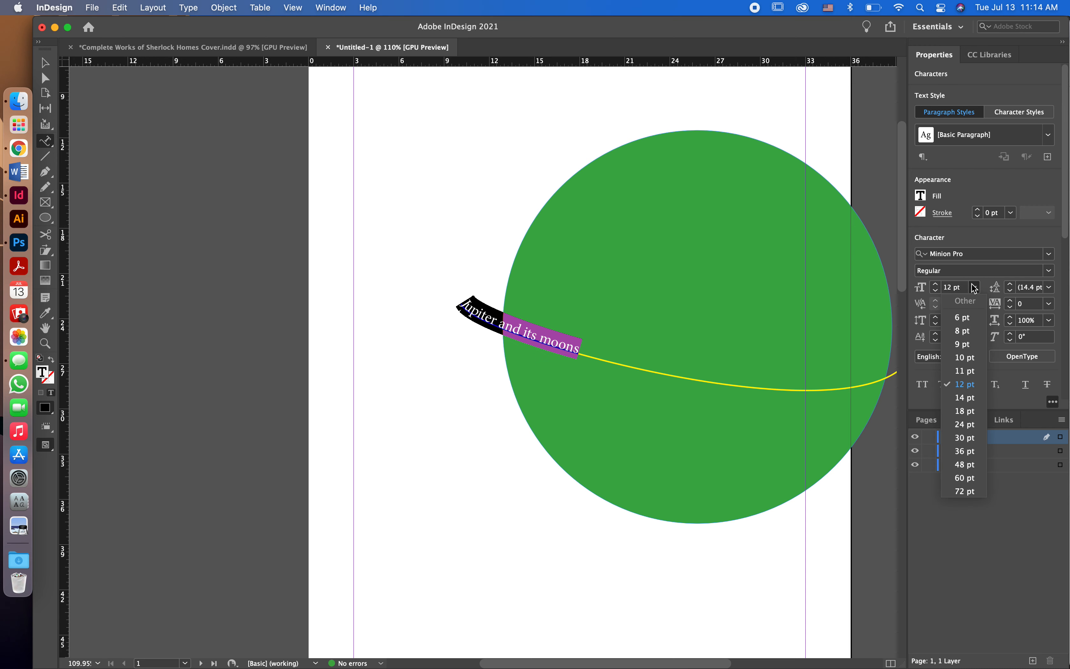
click(964, 438)
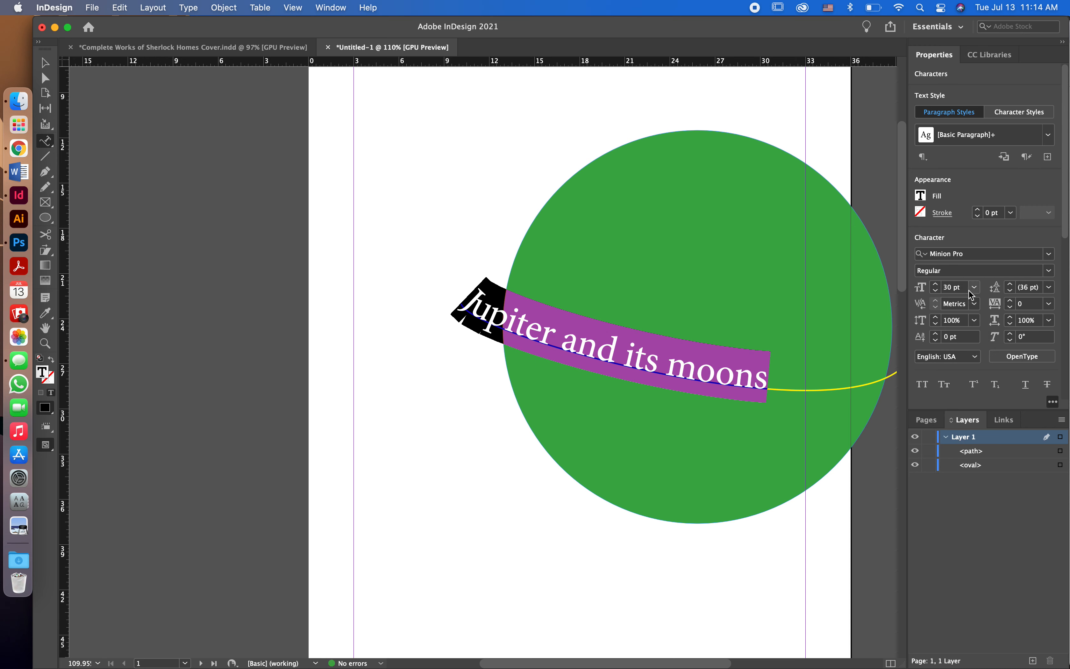
click(1013, 302)
click(1013, 301)
click(1013, 301)
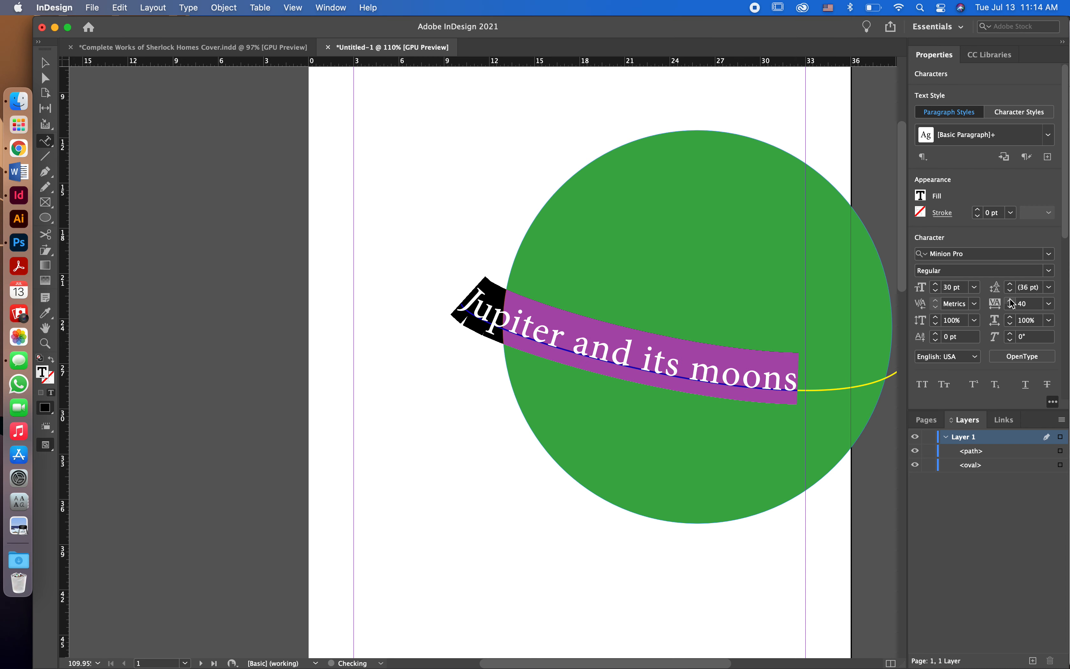
click(1013, 301)
click(1013, 301)
click(1013, 301)
click(1012, 302)
click(1012, 302)
click(1013, 302)
click(1011, 307)
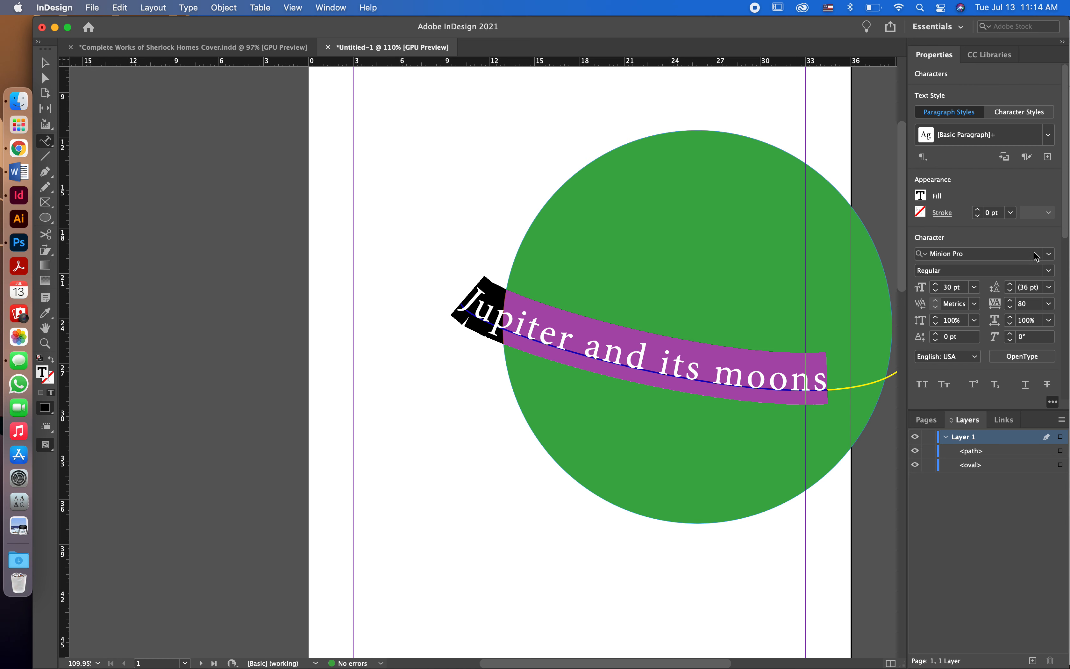
Format the path text in the Shackleton font at 24 pt with a tracking of 30
click(1050, 254)
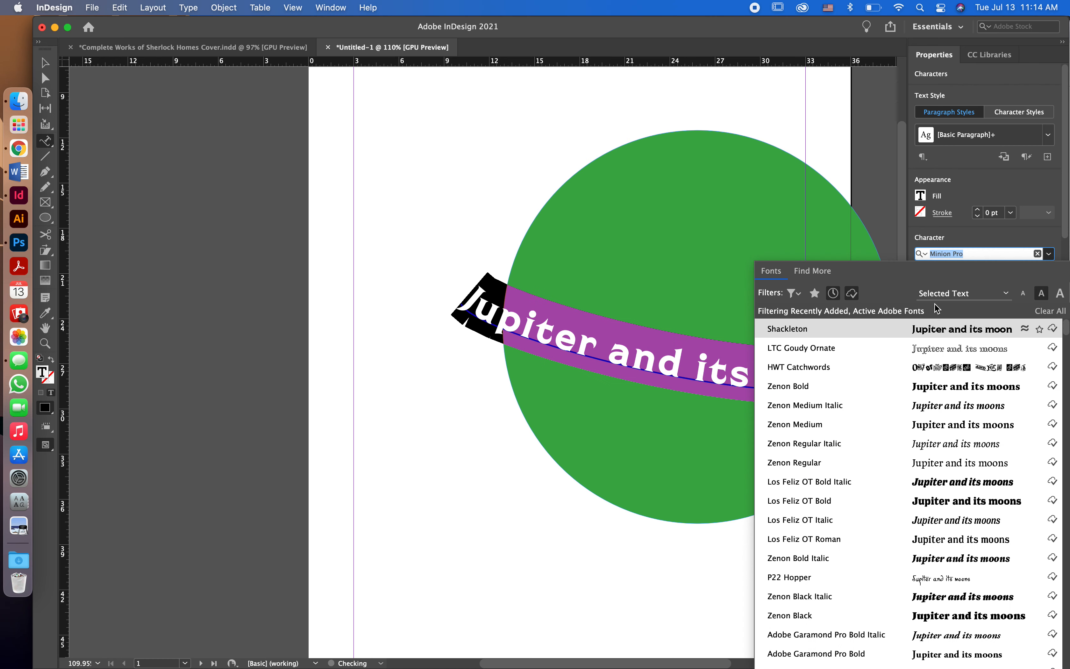
click(920, 332)
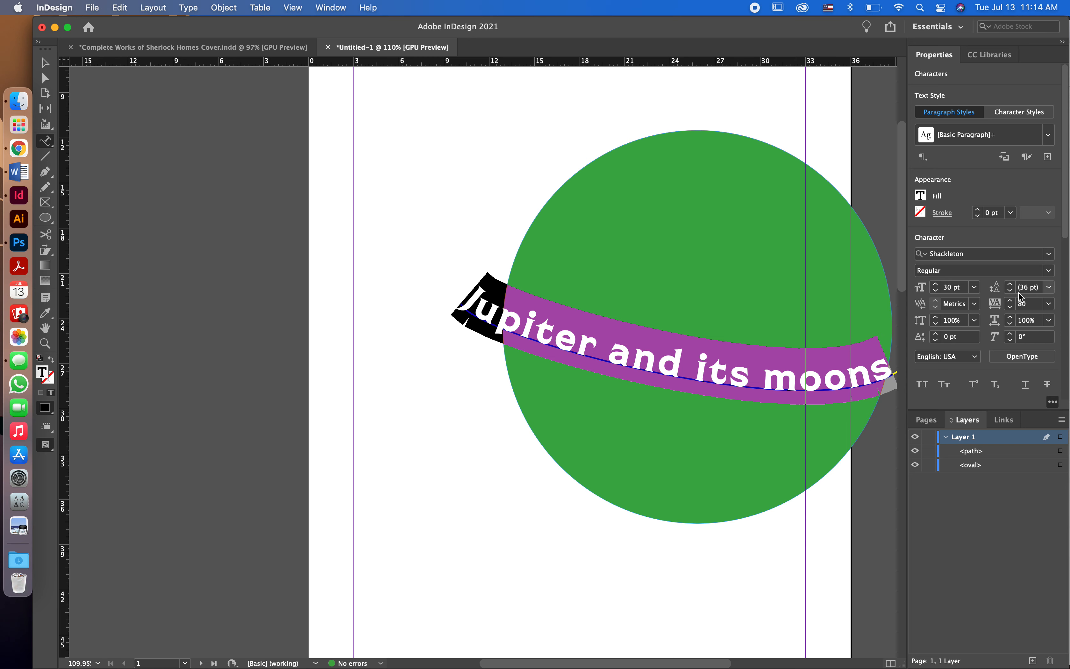
click(1012, 308)
click(1013, 308)
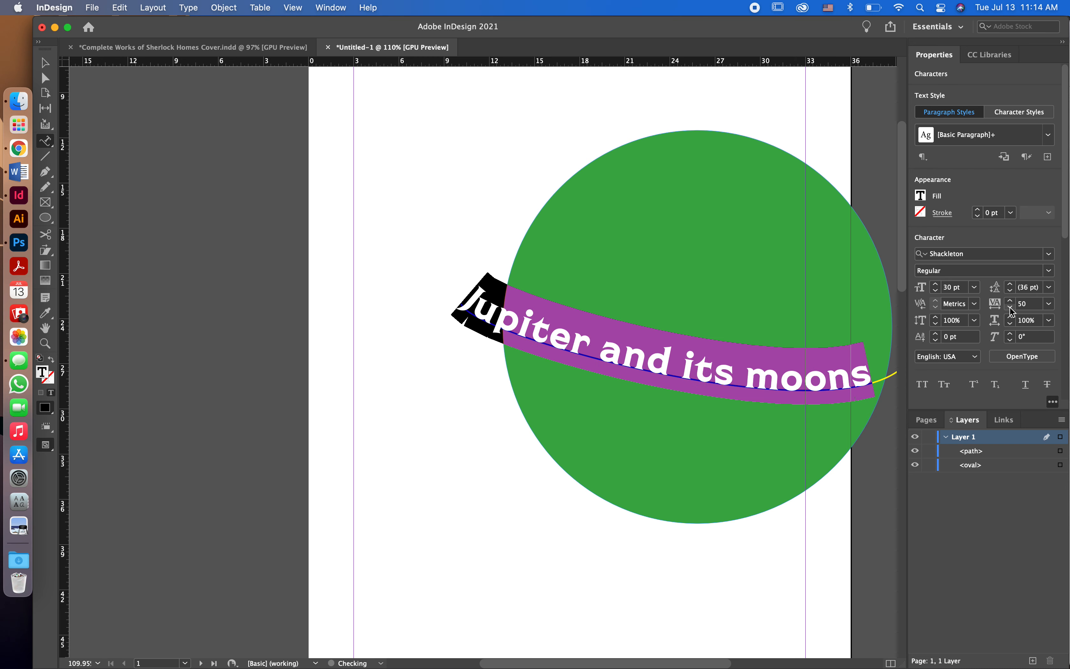
click(1012, 308)
click(1012, 308)
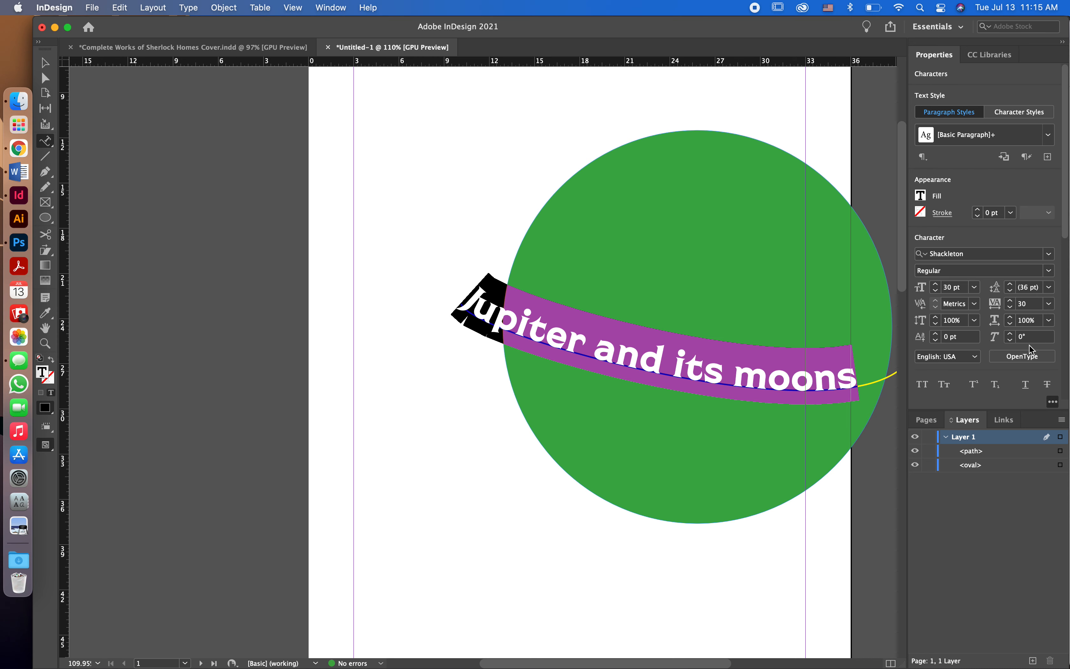
click(975, 287)
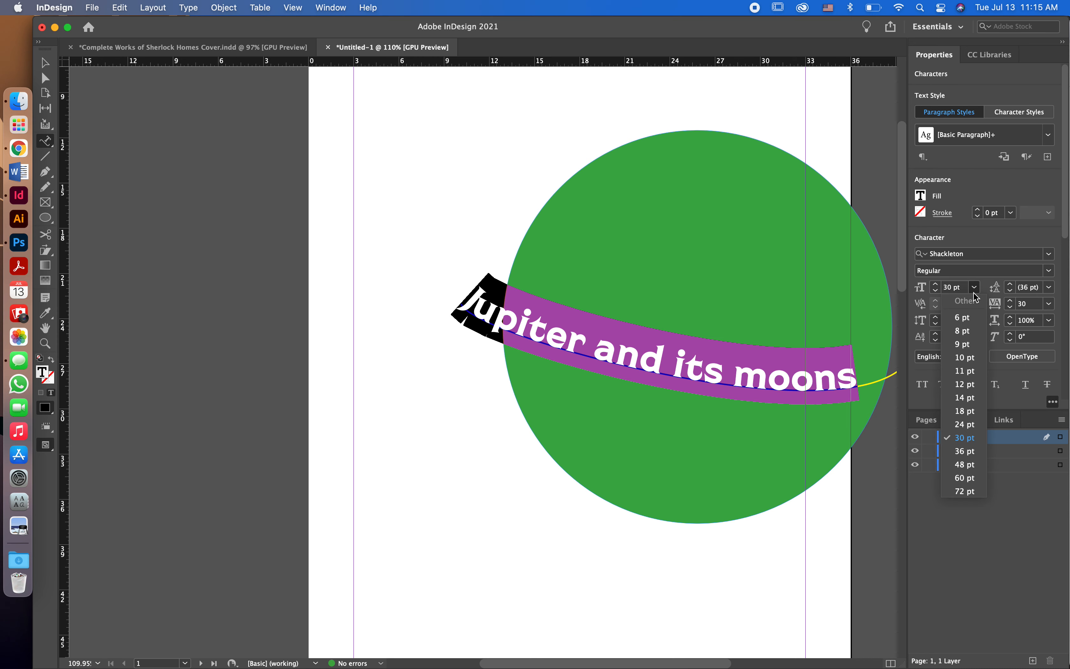
click(962, 425)
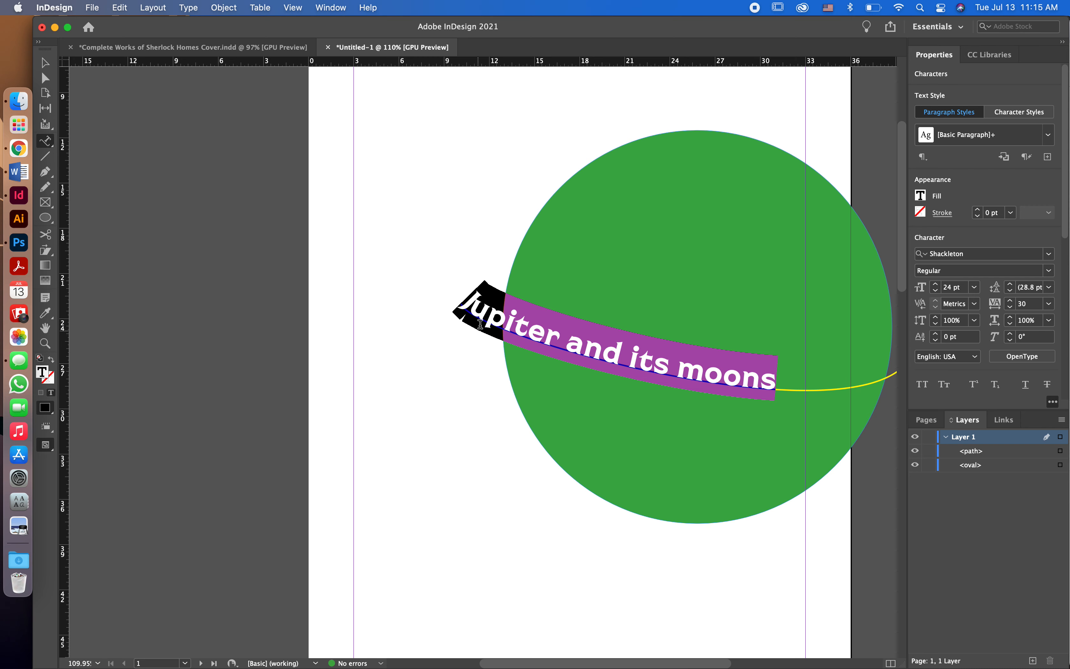
Set the tracking of the letters "Ju" at the start of the path text to 150
click(481, 324)
click(500, 322)
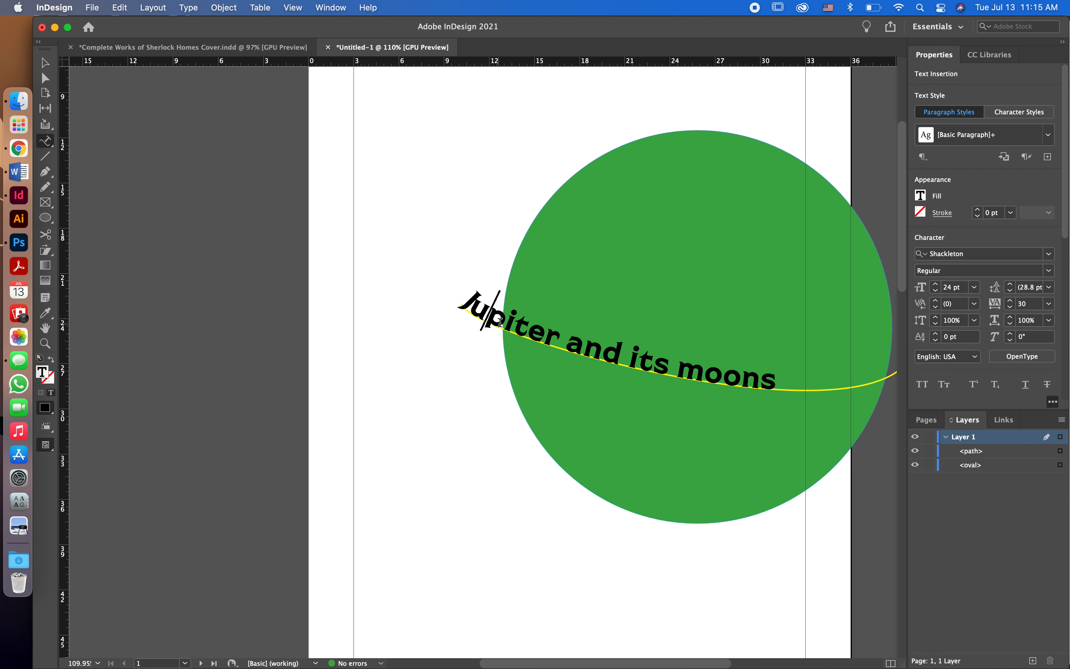
drag(488, 317, 455, 306)
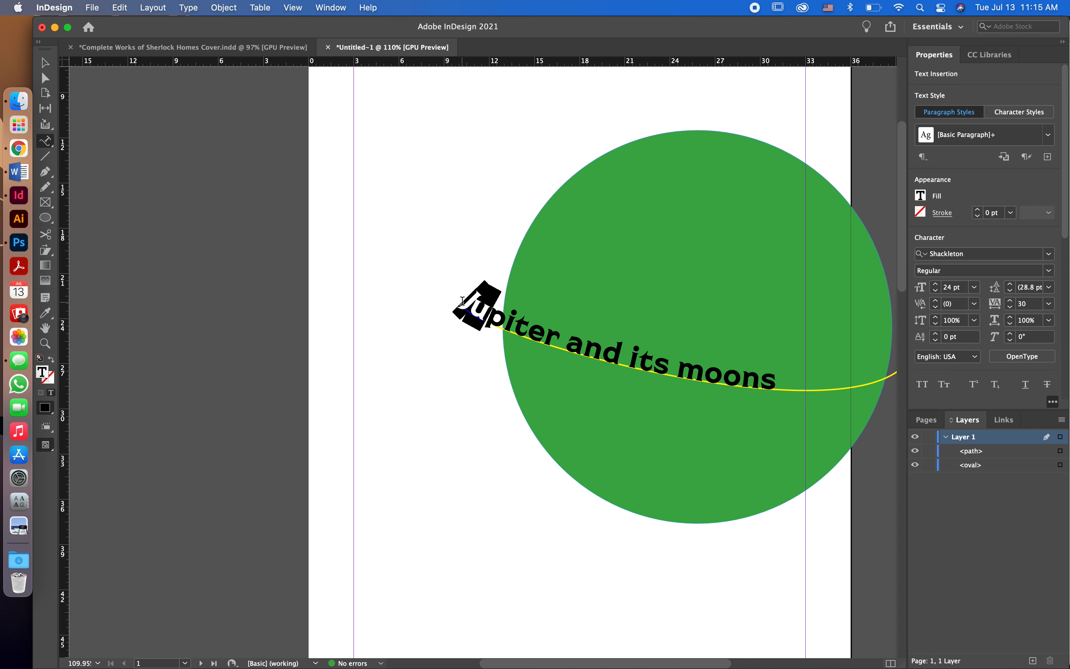
click(1011, 301)
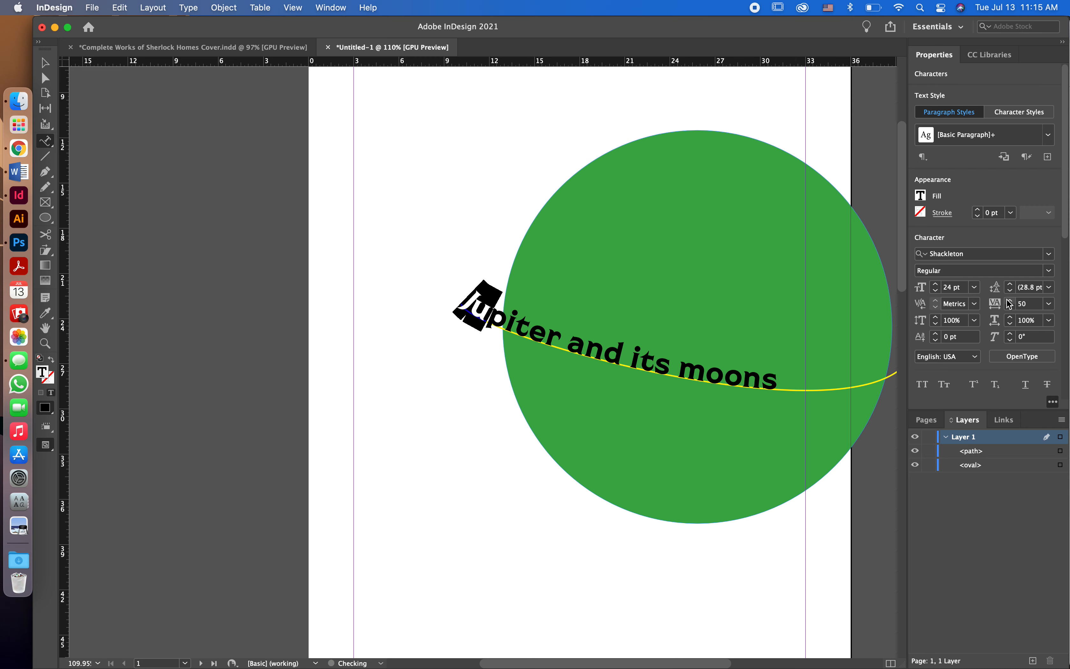
click(1011, 302)
click(1011, 302)
click(1011, 302)
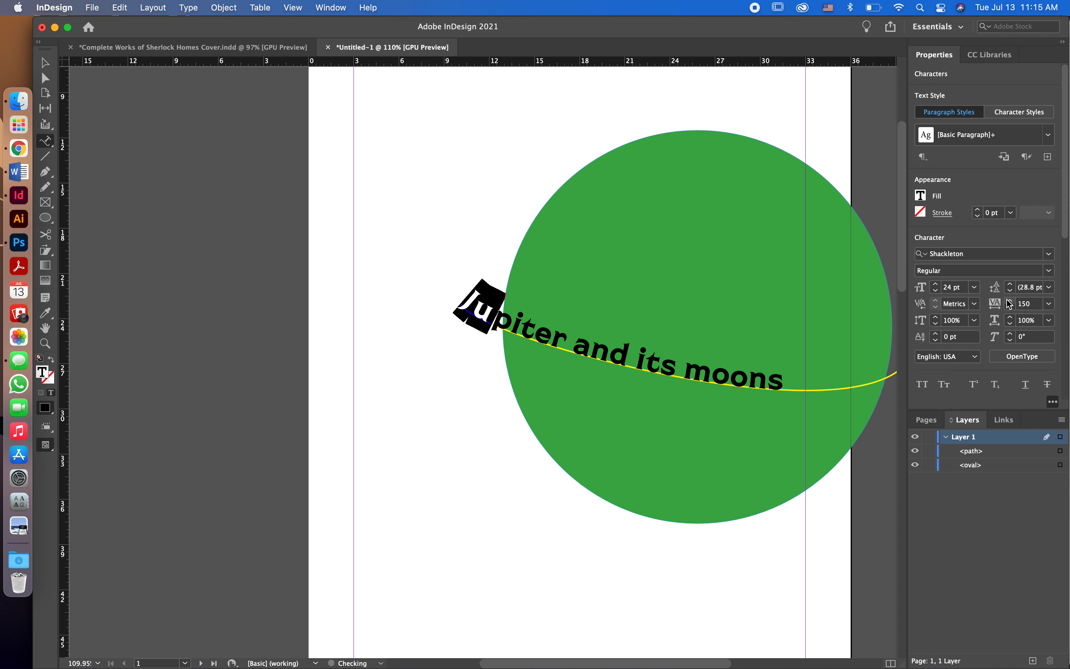
click(1011, 302)
click(1011, 302)
click(45, 63)
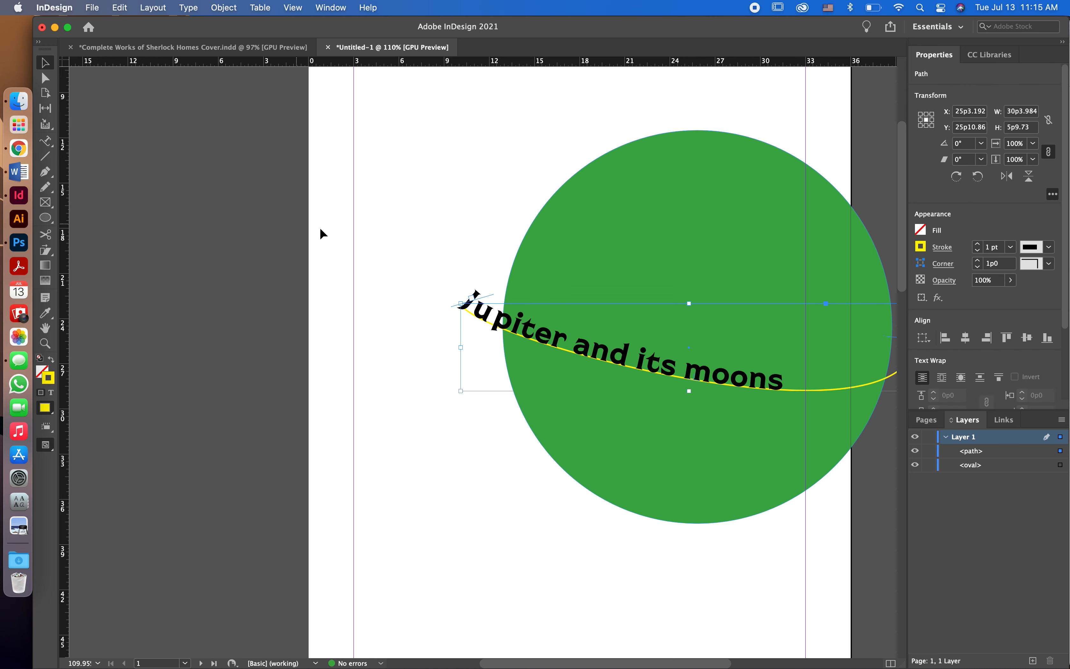
Deselect the path text and view the page in Preview mode to examine the letter spacing
click(196, 140)
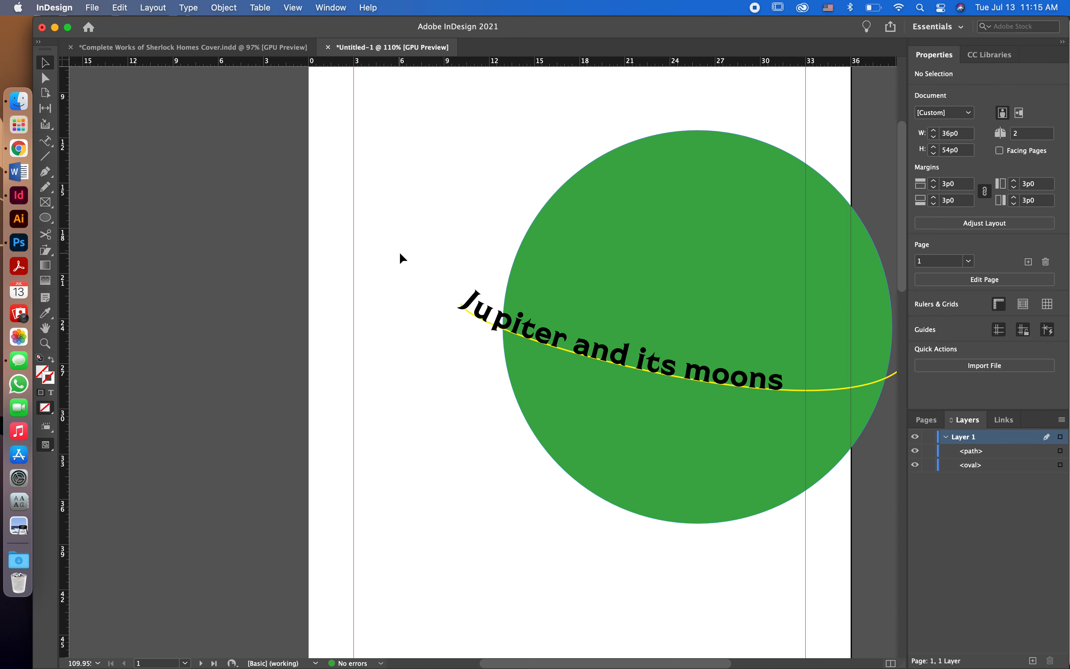
key(w)
scroll(400, 254, down, 3)
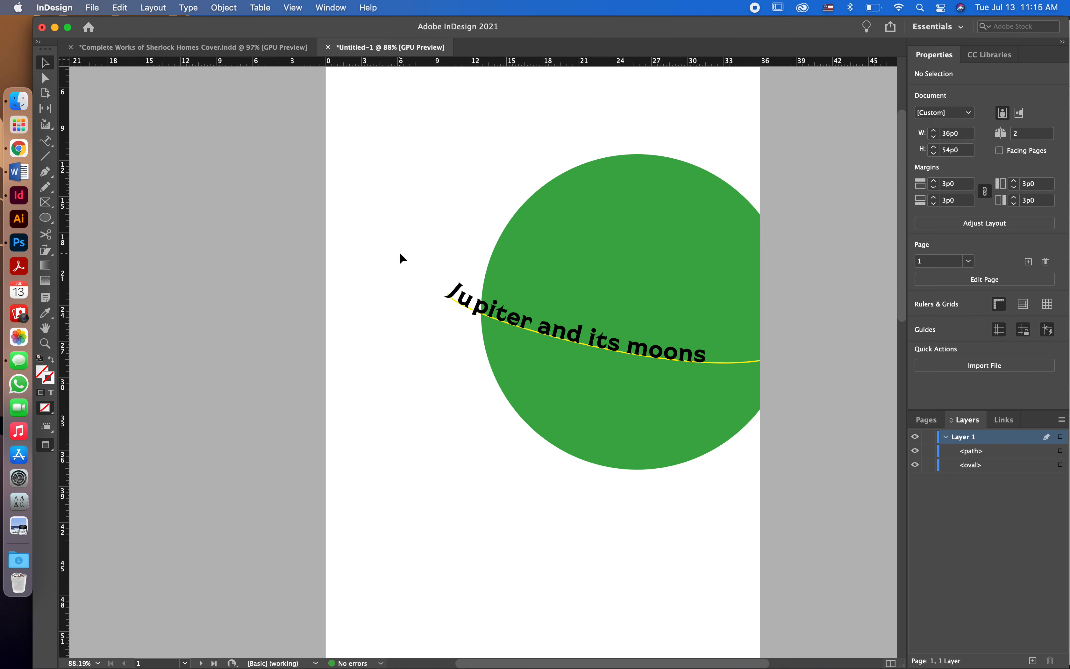
scroll(400, 253, up, 3)
Set the tracking of the letters "Ju" in "Jupiter" to 100 and finish editing the text
key(t)
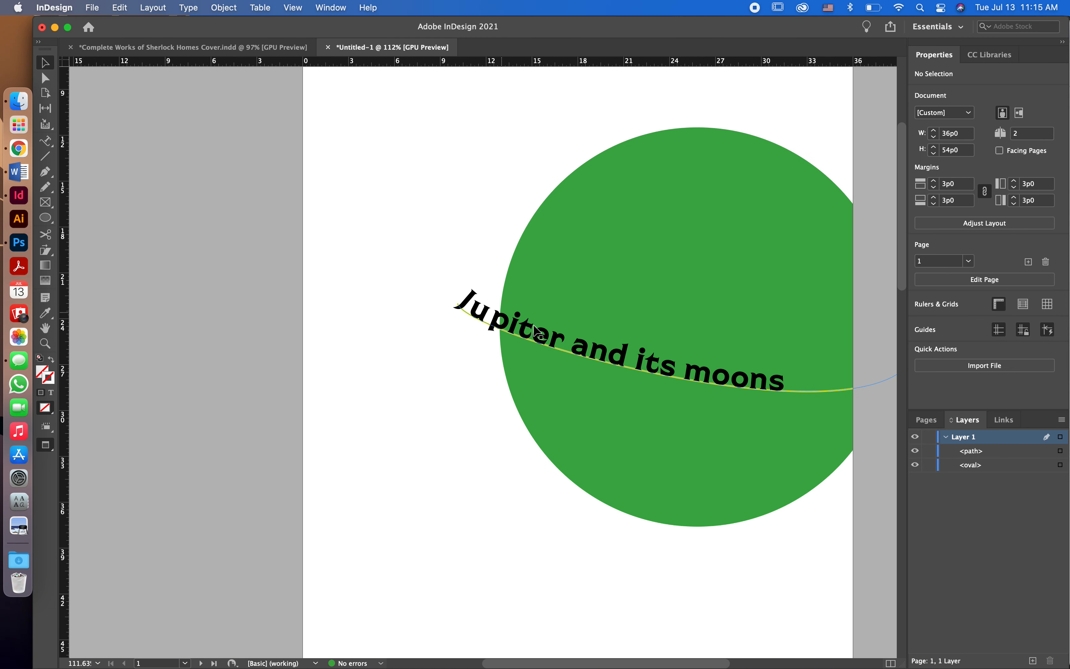
click(494, 316)
key(shift+Left)
key(shift+Left)
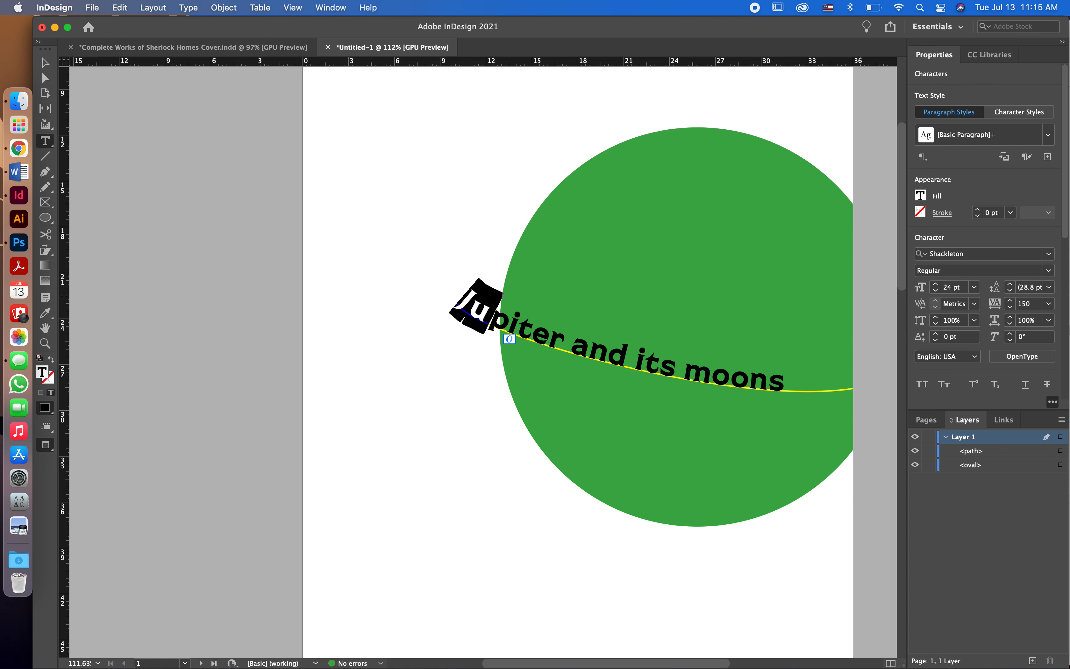
click(1012, 308)
click(1012, 308)
click(1011, 308)
click(1012, 308)
click(1011, 308)
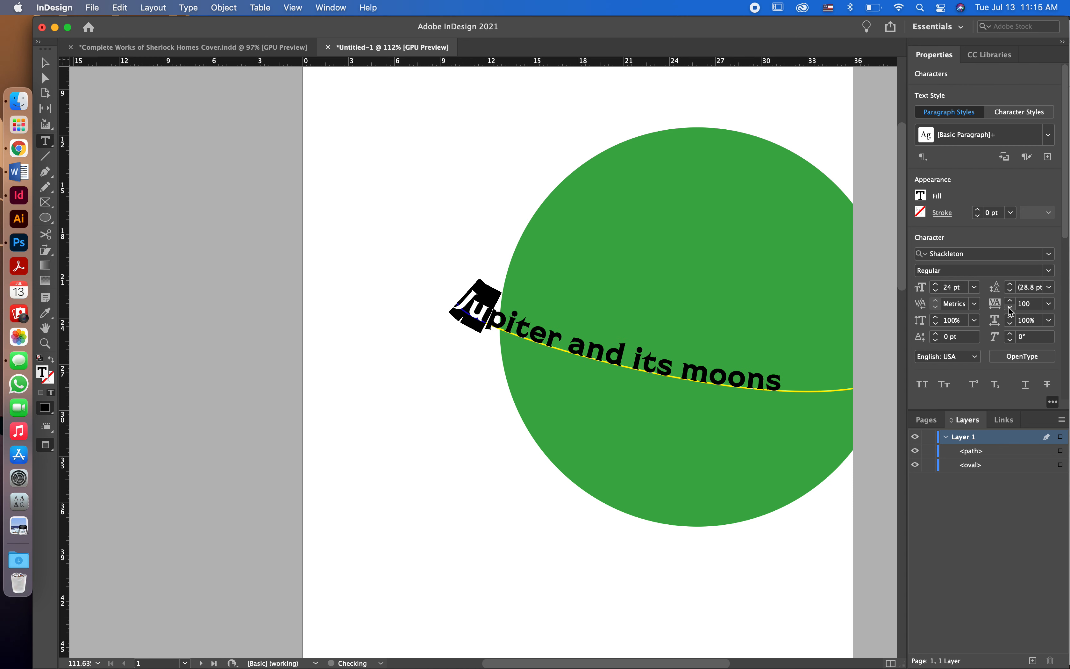
key(Escape)
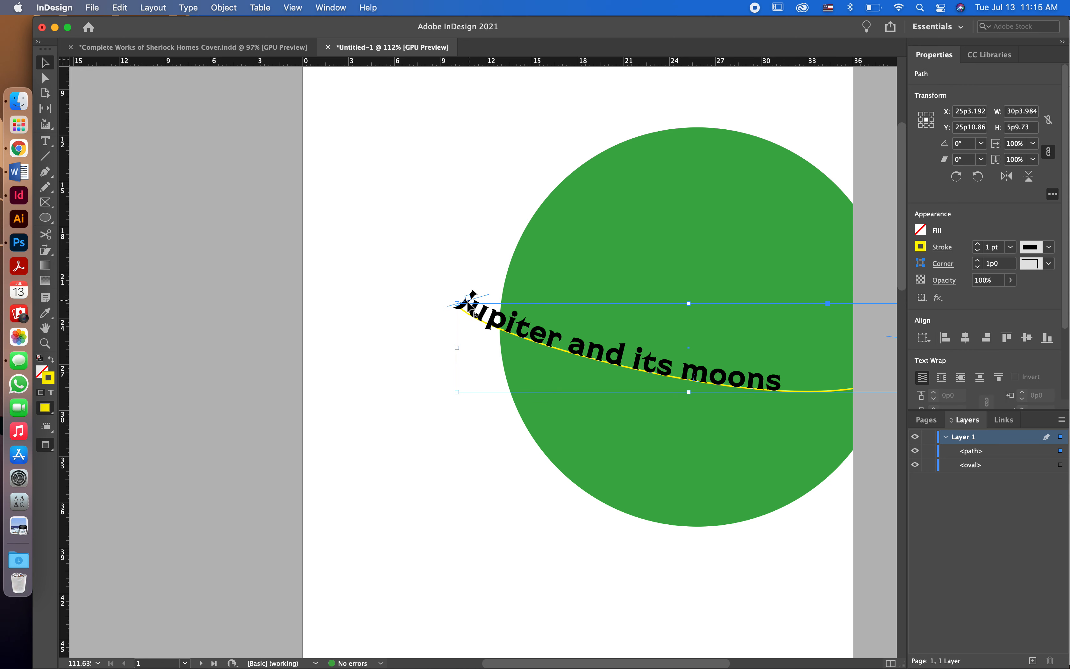
Select the path object carrying the text "Jupiter and its moons" and switch the page from Preview to Normal view
double_click(704, 380)
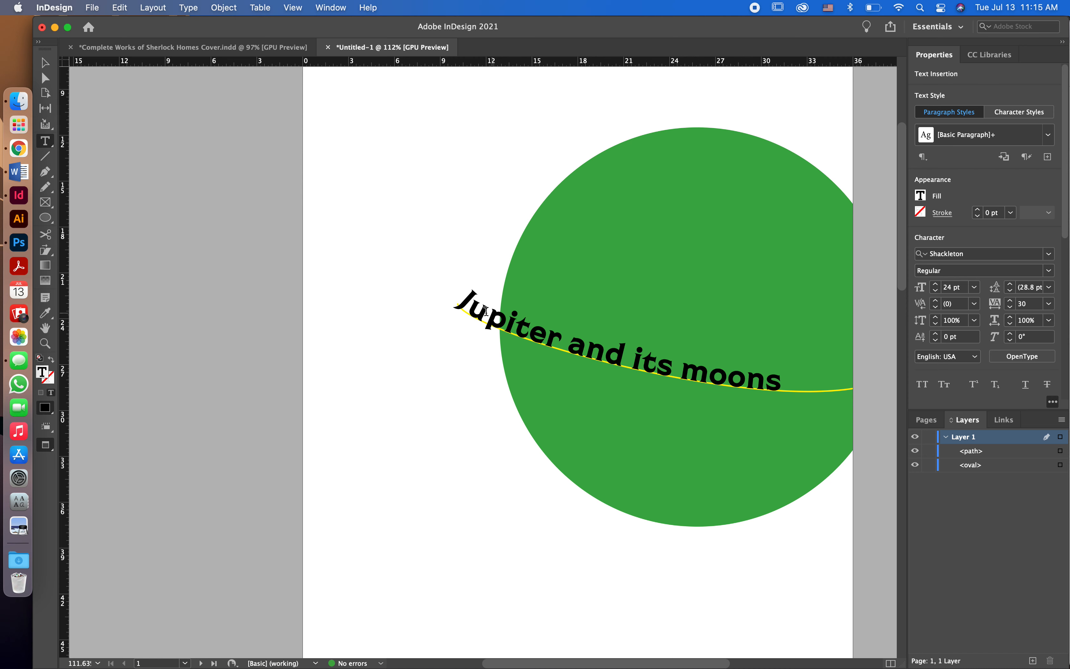
click(458, 299)
drag(51, 146, 80, 168)
alt+scroll(471, 312, up, 4)
click(46, 62)
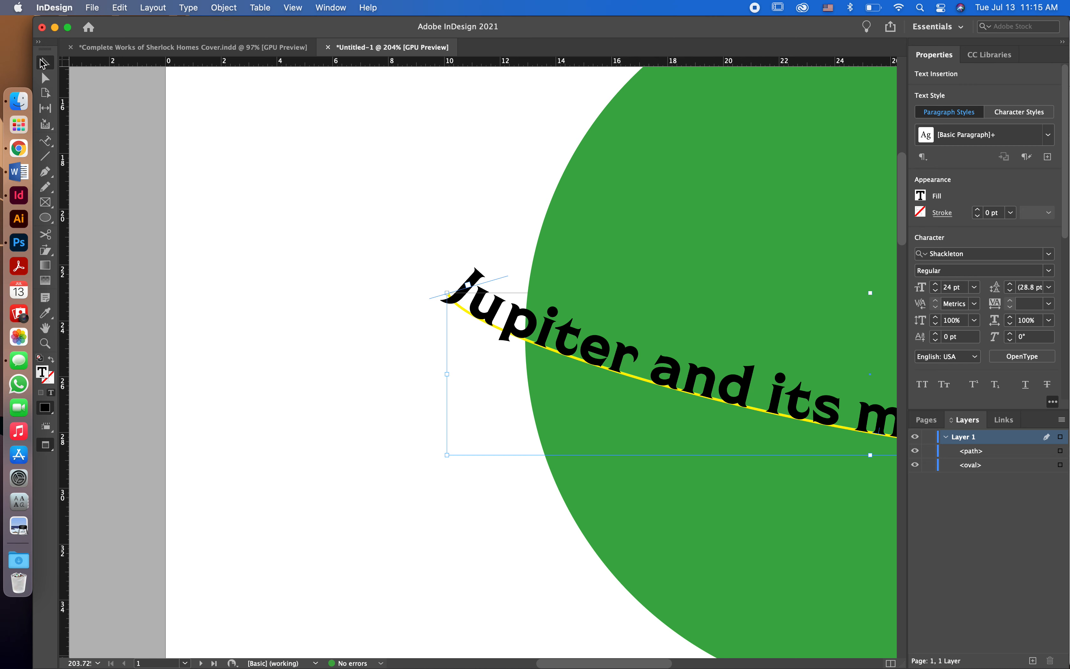
key(w)
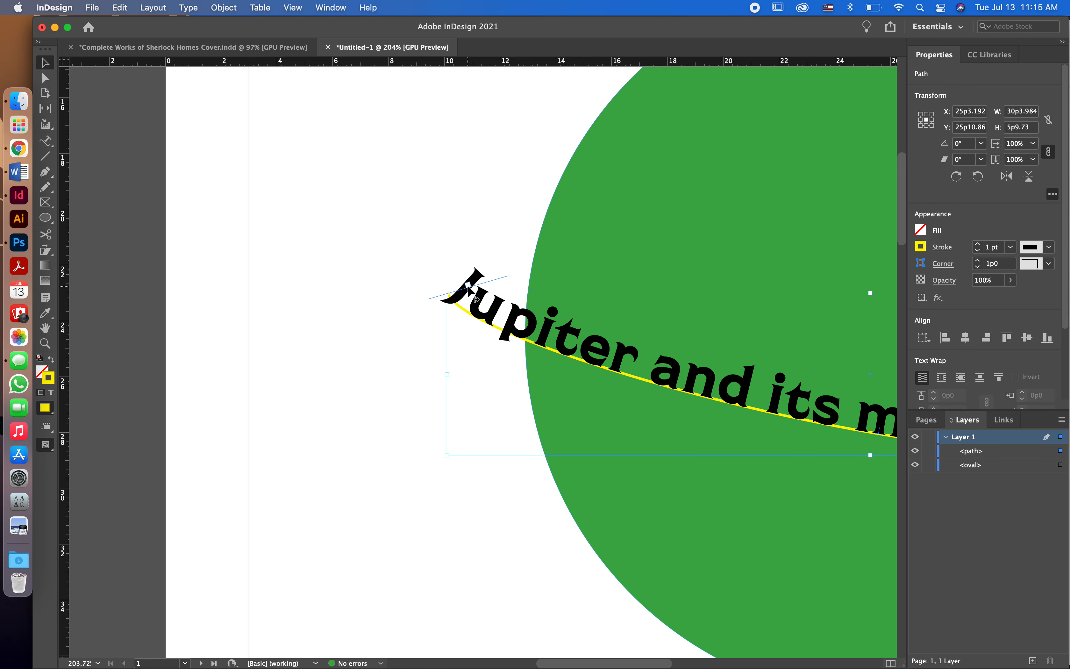
Slide the start bracket of "Jupiter and its moons" inward along the curve so the "J" sits at the planet's edge, and deselect it
scroll(480, 298, up, 3)
scroll(470, 287, up, 3)
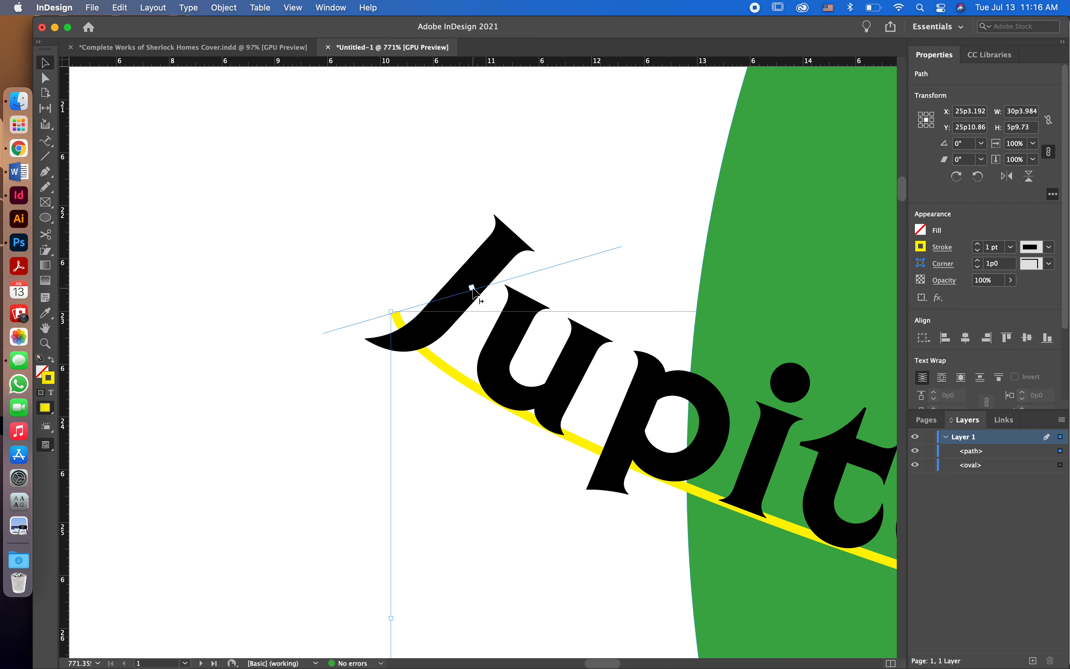
drag(472, 290, 542, 340)
scroll(542, 341, down, 3)
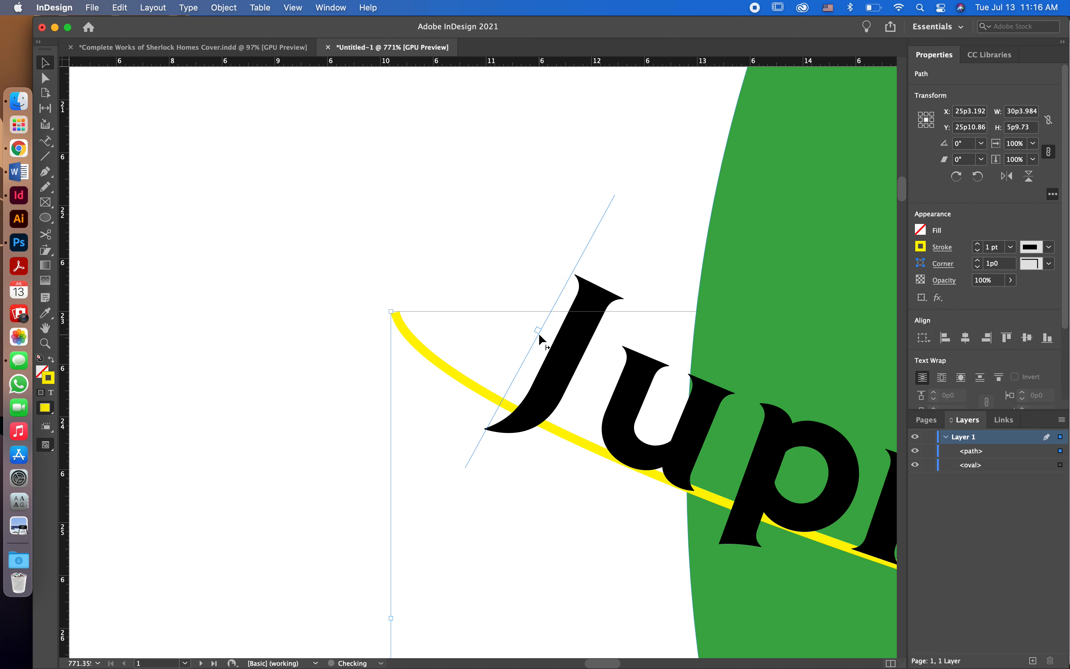
scroll(543, 341, down, 5)
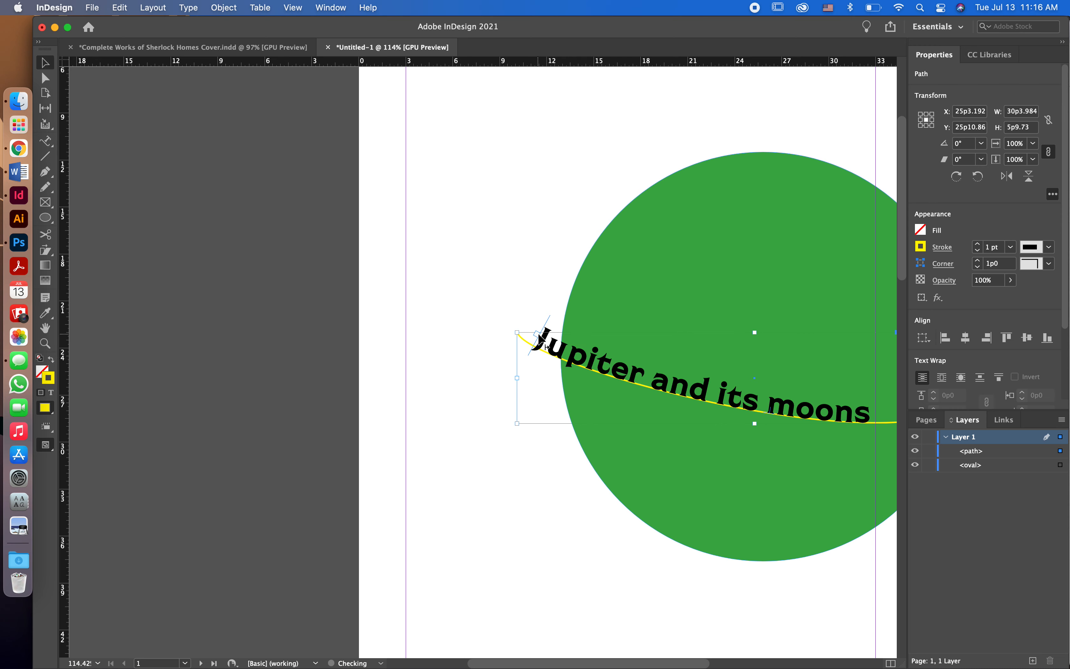
drag(547, 347, 554, 344)
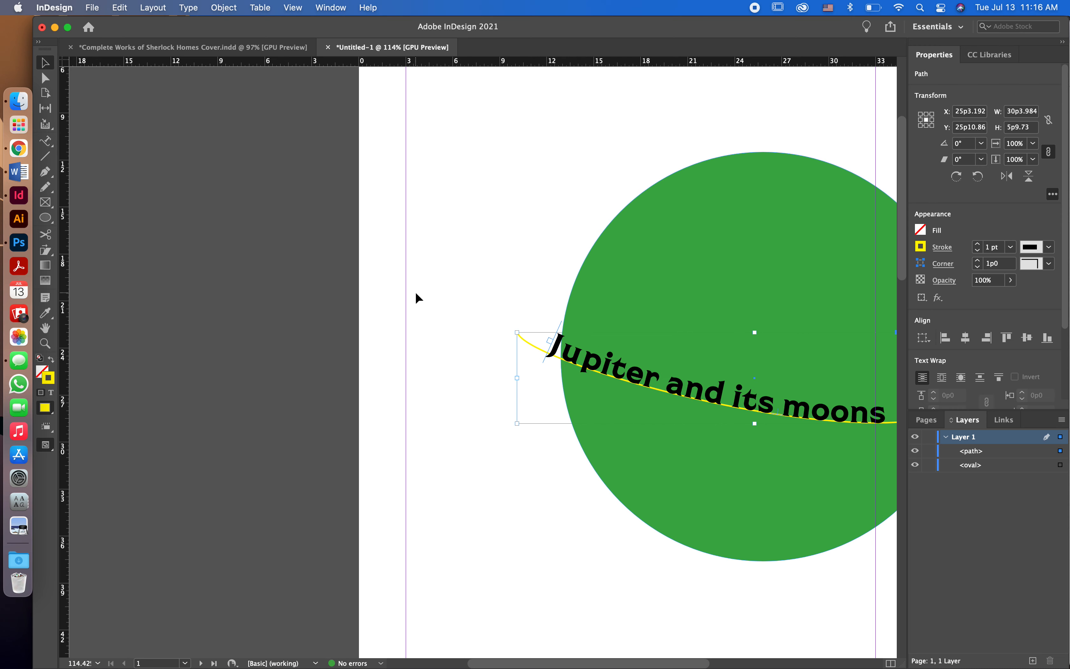
scroll(416, 294, down, 5)
click(396, 274)
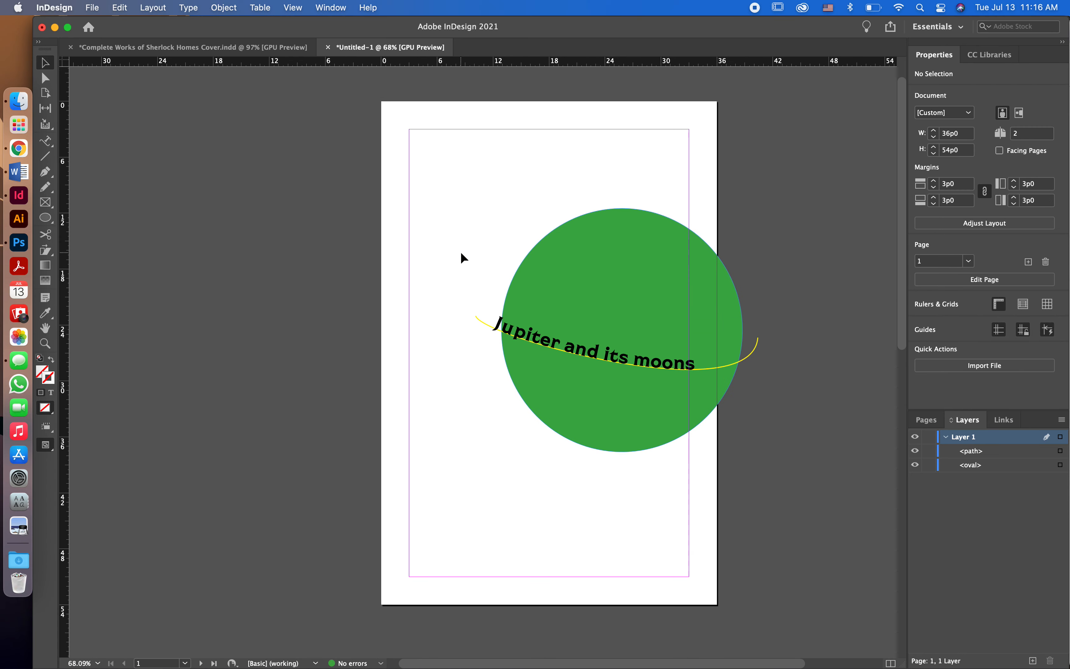
Draw an open arc above the planet's upper-left edge with the Pen tool and give it a 1 pt yellow stroke
click(45, 172)
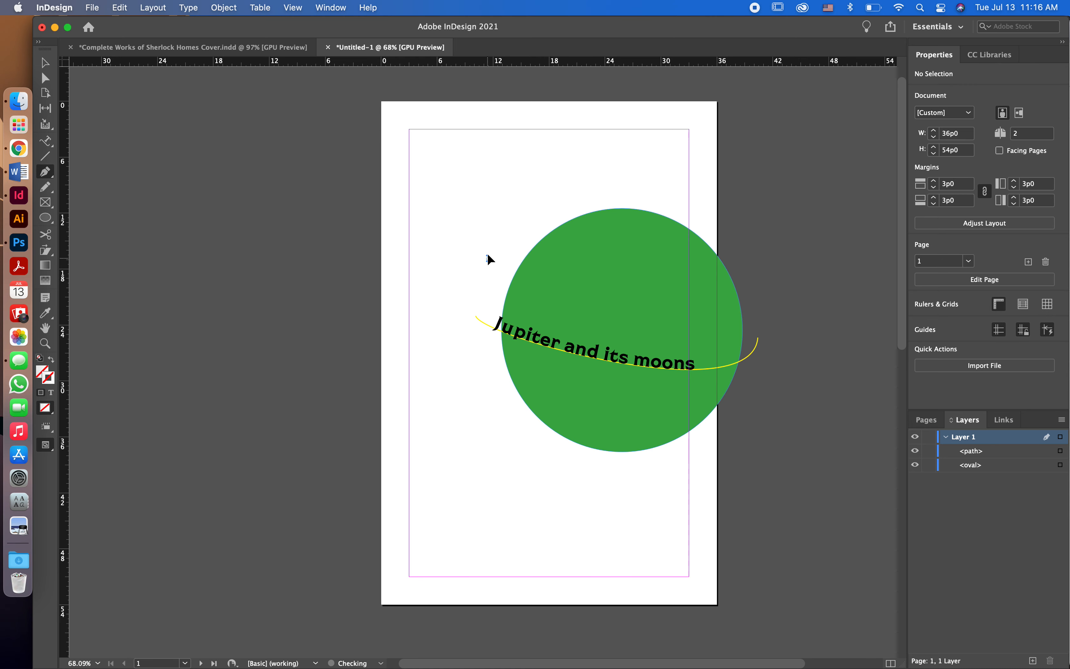
drag(488, 258, 502, 239)
drag(654, 185, 738, 207)
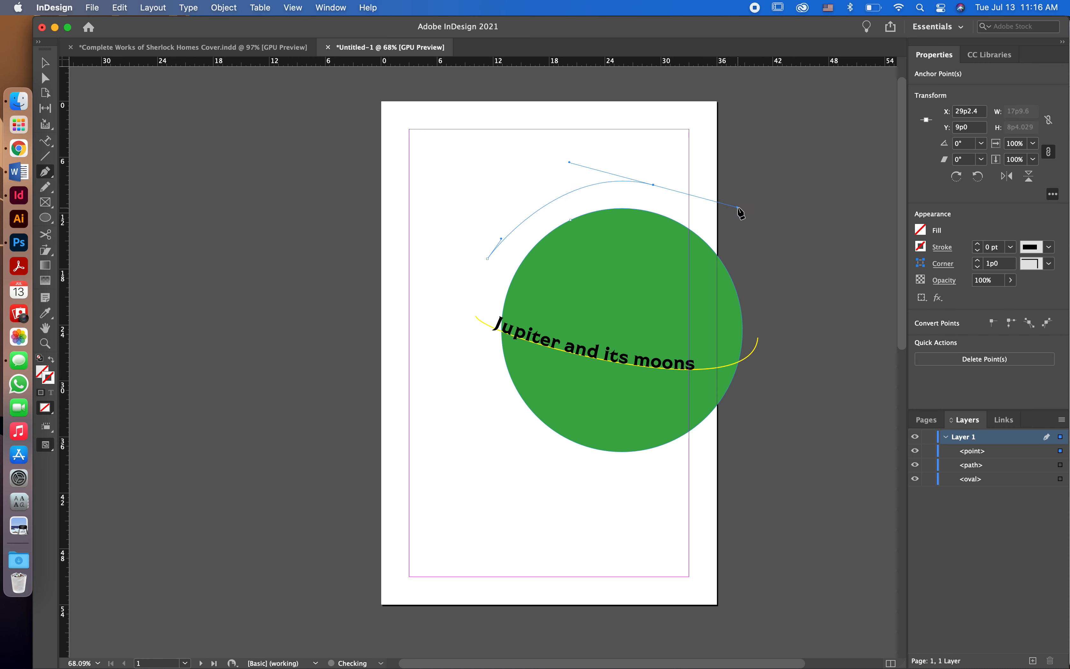
click(941, 251)
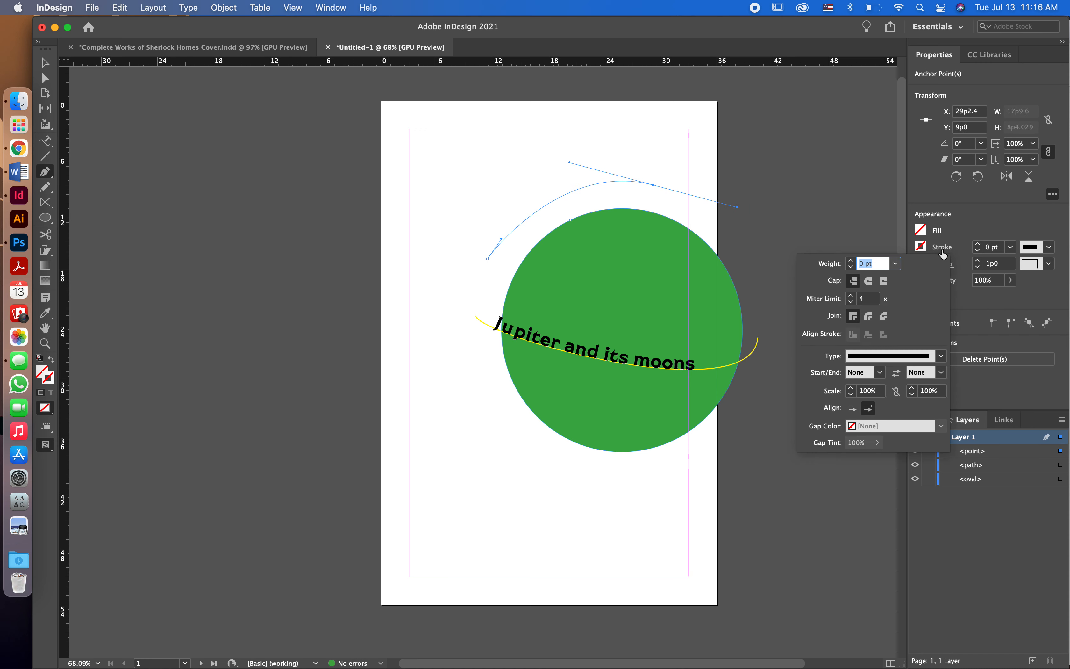
click(852, 262)
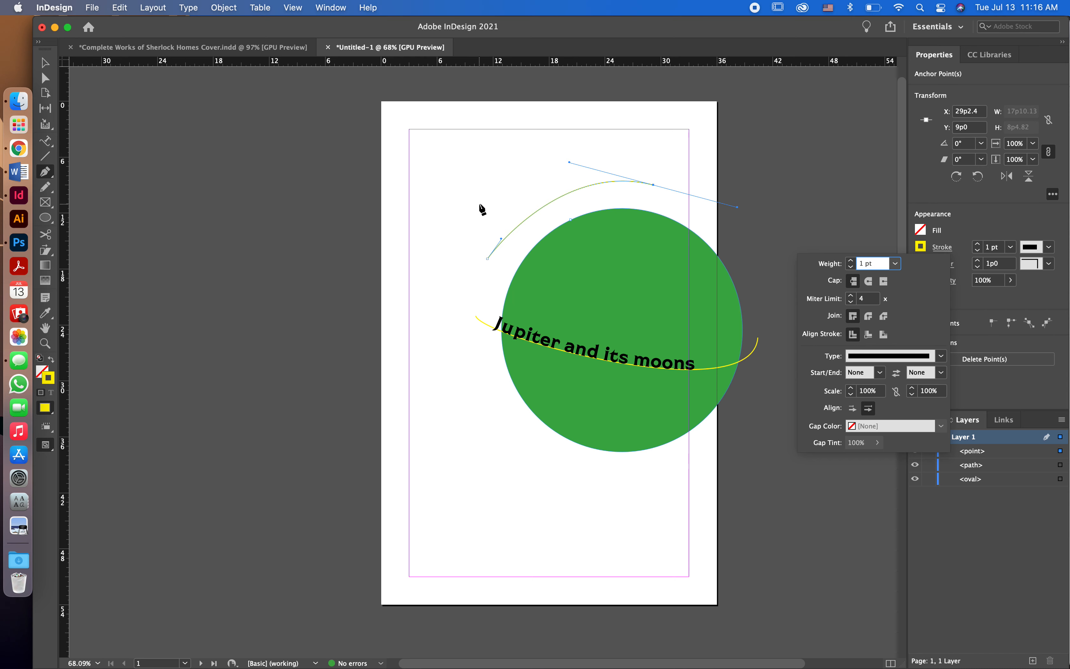
click(503, 239)
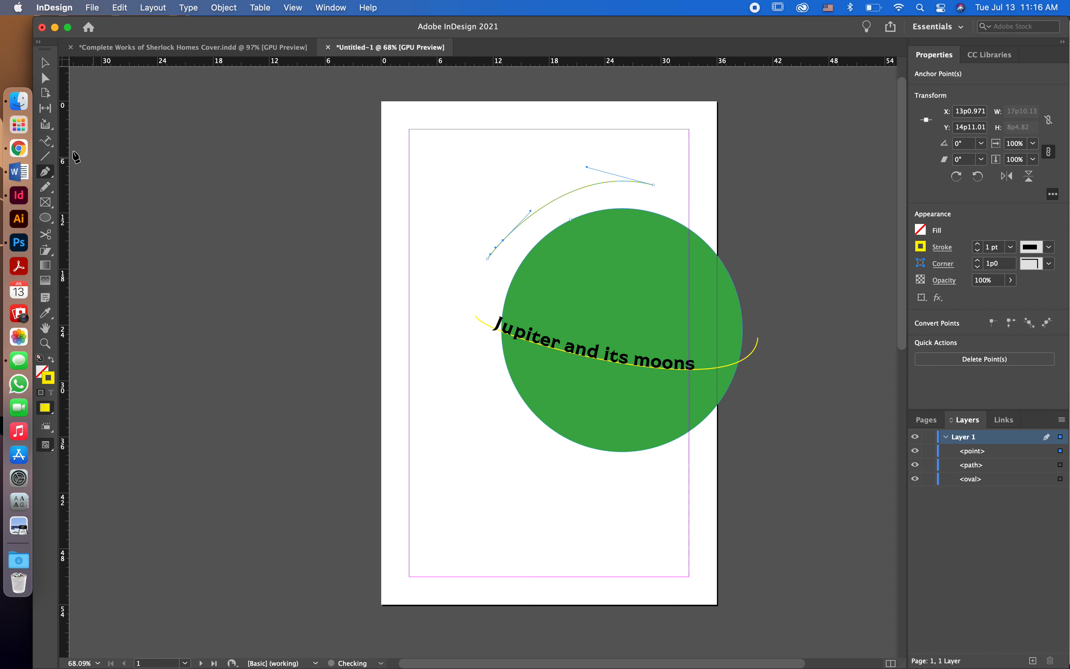
Add the text "Type over here" along the new arc with the Type on a Path tool and deselect it
click(50, 147)
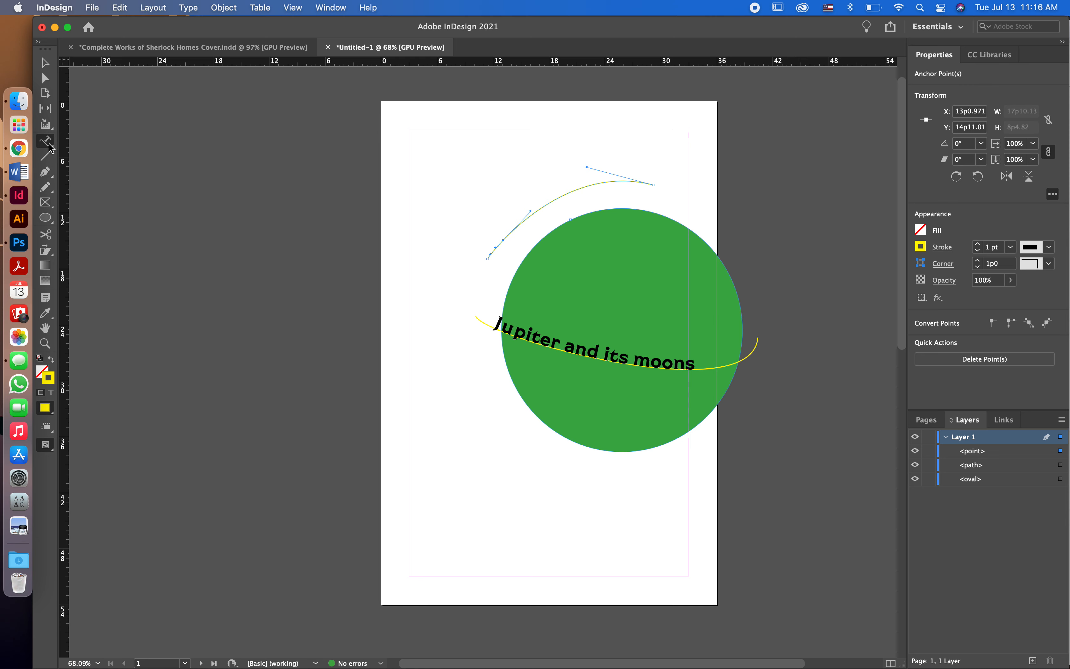
click(508, 236)
text(Type over here)
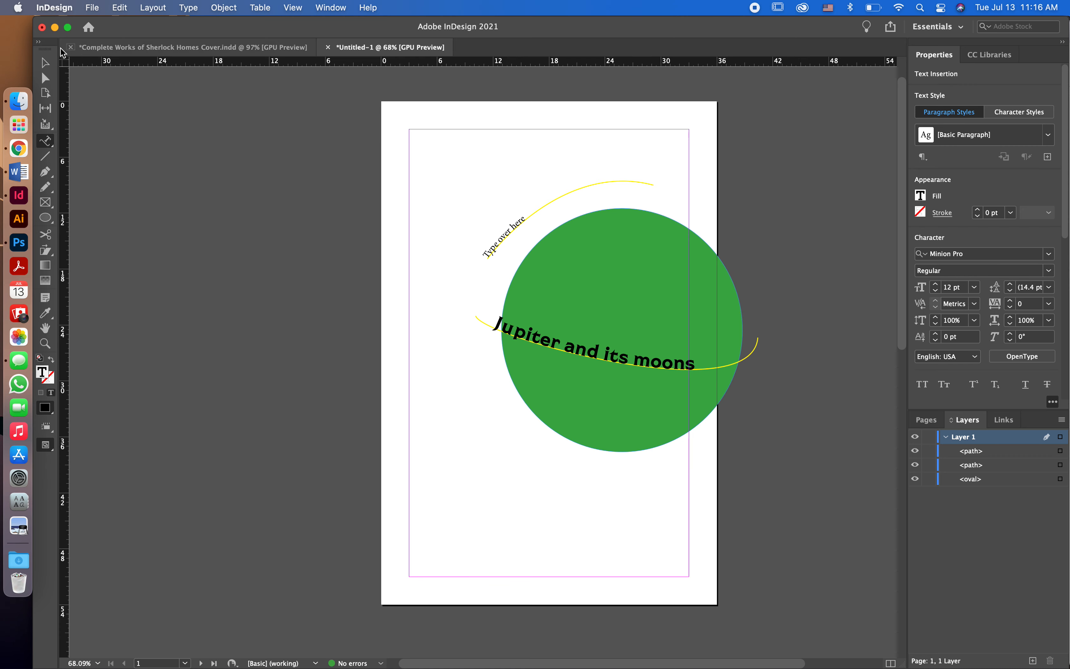
key(Escape)
click(396, 312)
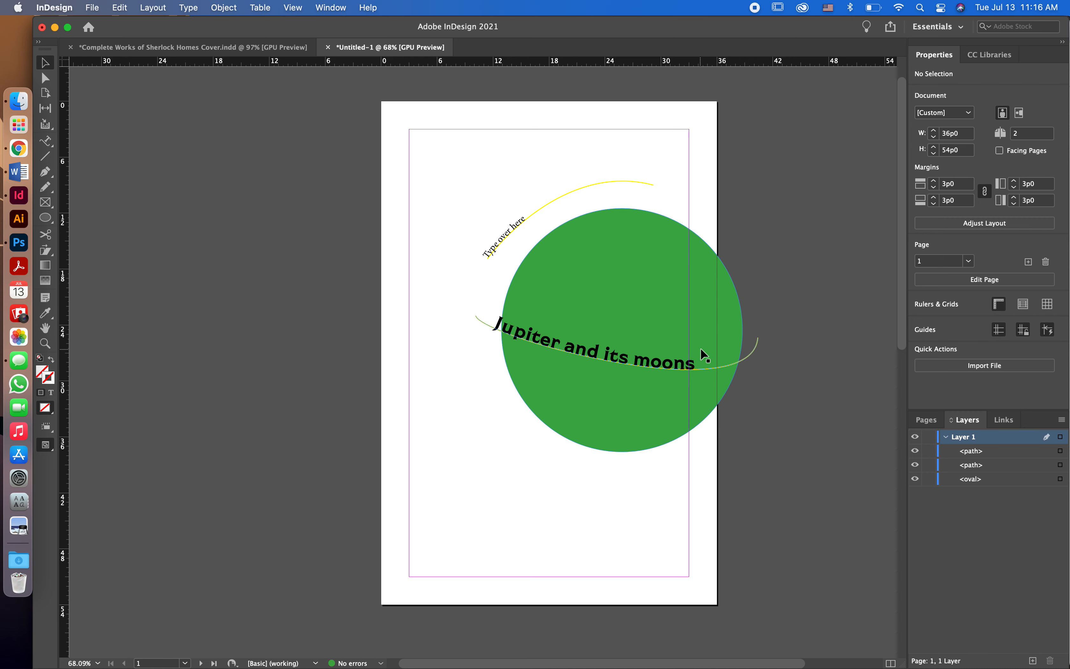
Set the stroke weight of both text paths, the curve across the planet and the arc above it, to 0 pt
click(757, 349)
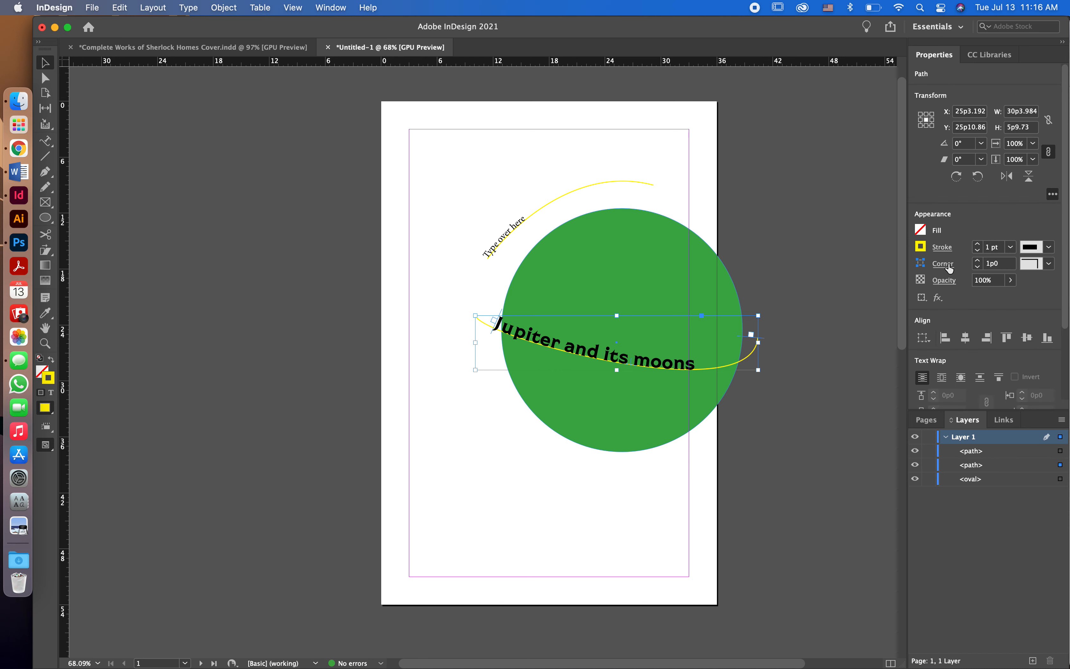
click(978, 256)
click(858, 294)
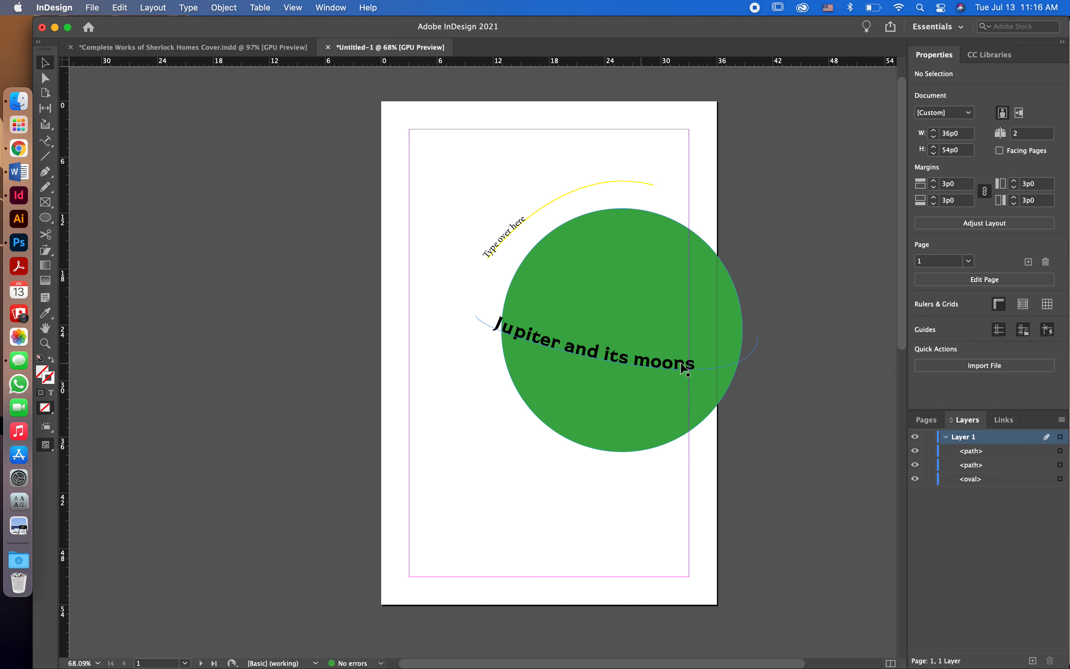
click(558, 195)
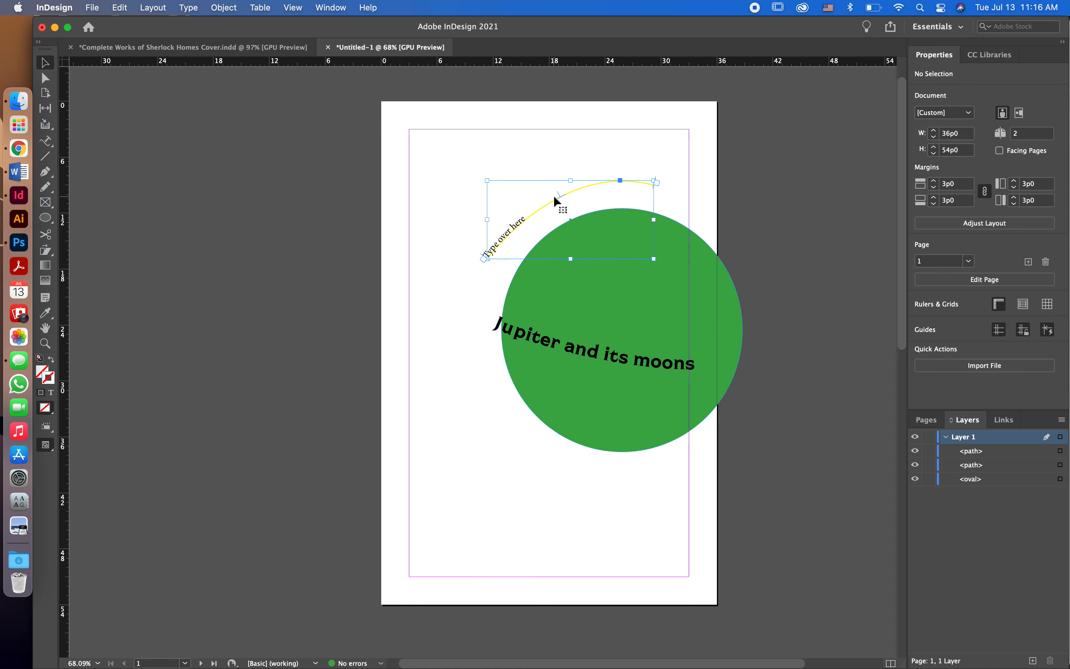
click(979, 256)
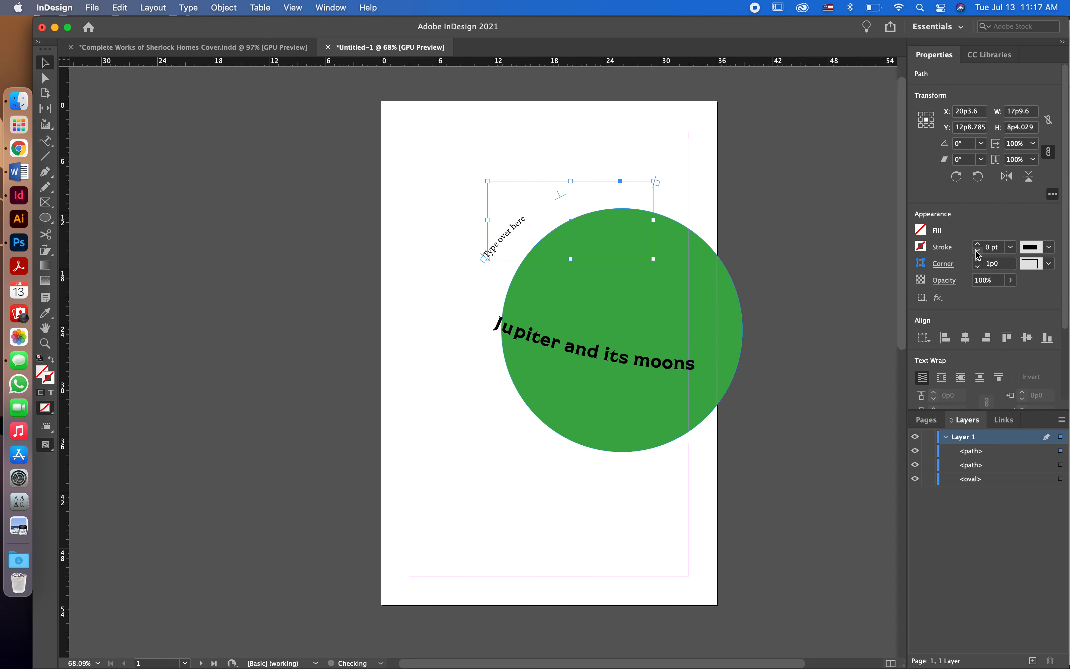
click(848, 246)
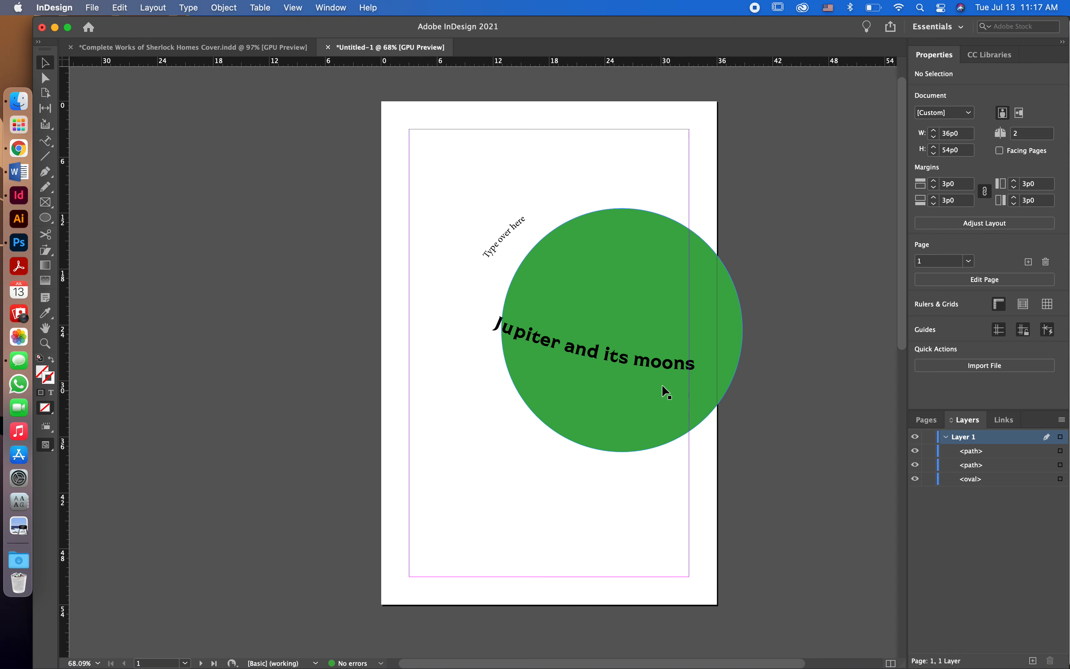
Set the stroke weight of the "Jupiter and its moons" path to 1 pt
click(668, 372)
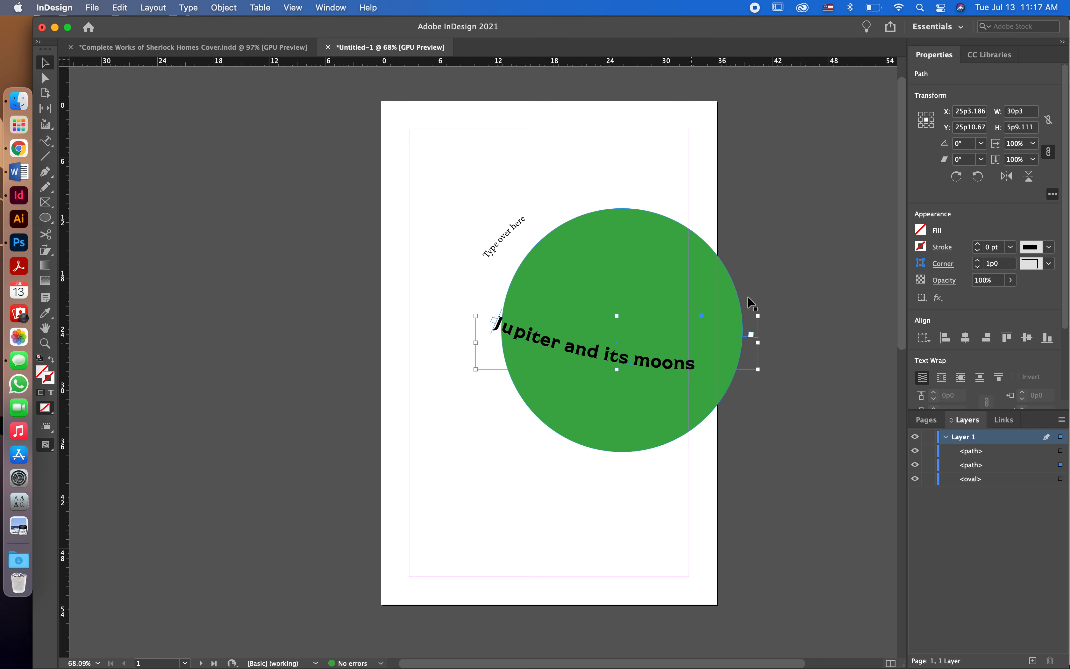
click(979, 244)
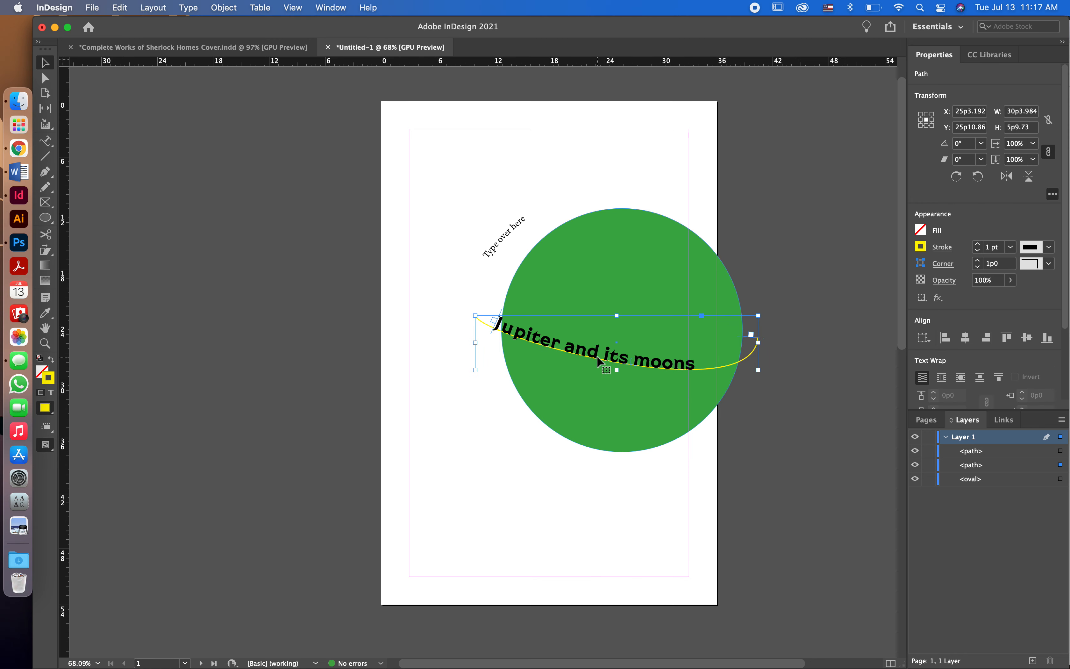
scroll(599, 357, up, 3)
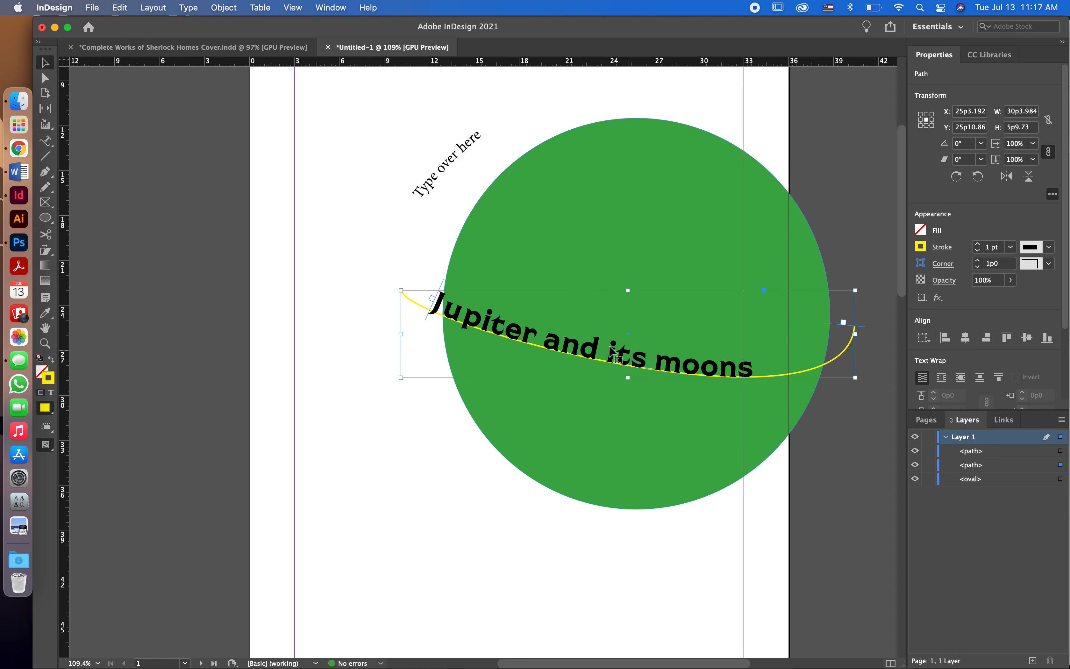
Set the baseline shift of all the text in "Jupiter and its moons" to 4 pt
double_click(629, 355)
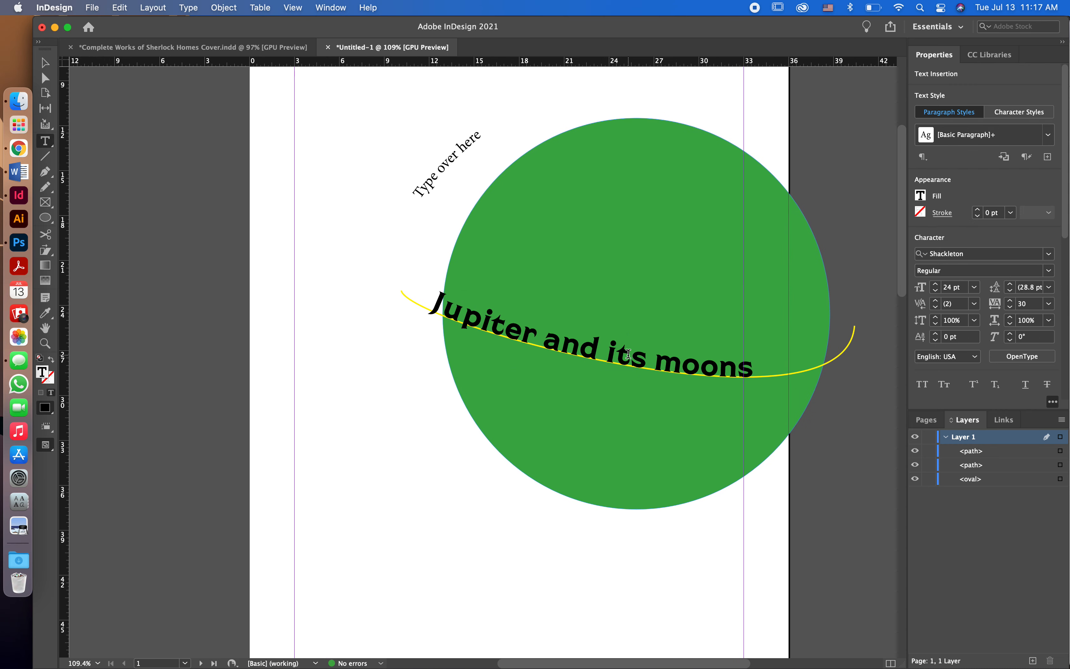
key(super+a)
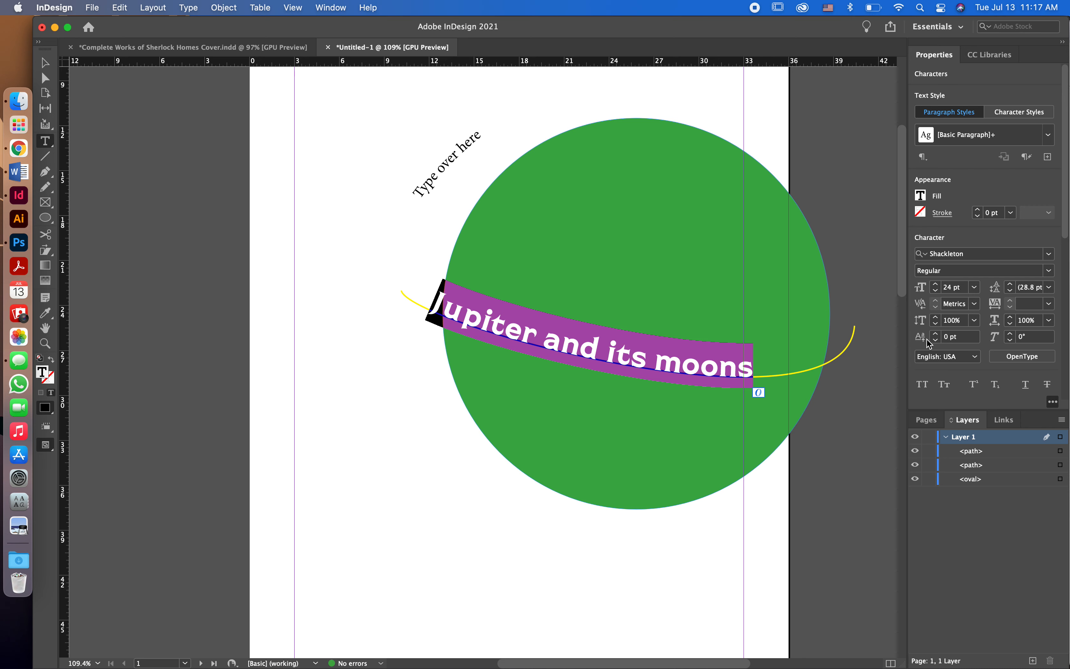
click(936, 335)
click(936, 334)
click(936, 335)
click(936, 335)
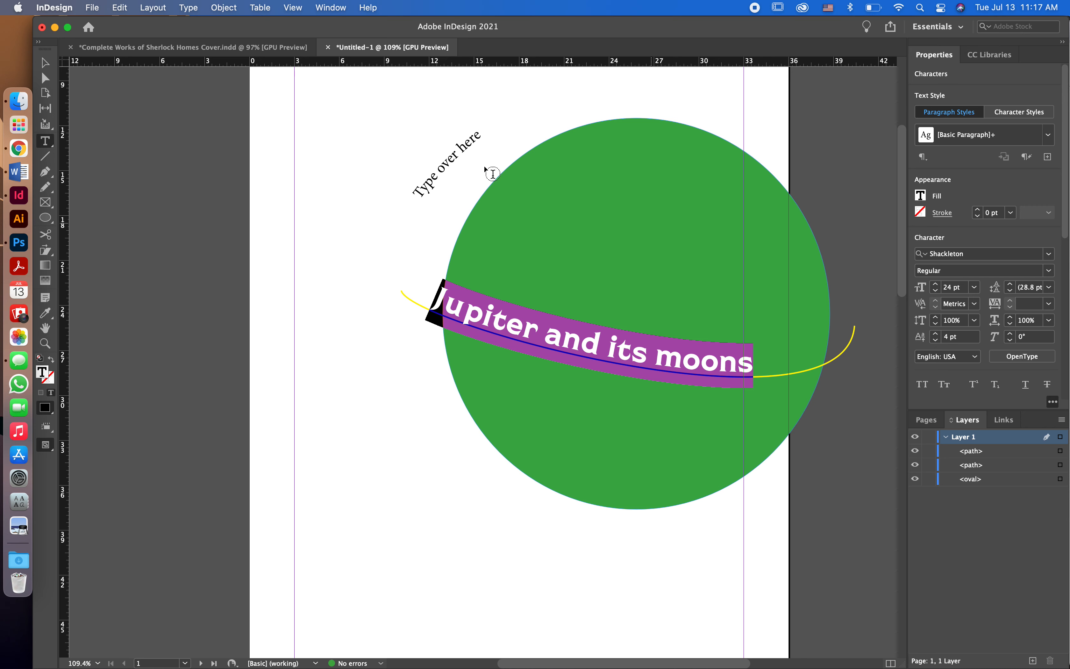
Create a rectangular text frame below and left of the planet containing the text "regular text box"
drag(311, 452, 455, 529)
text(regul)
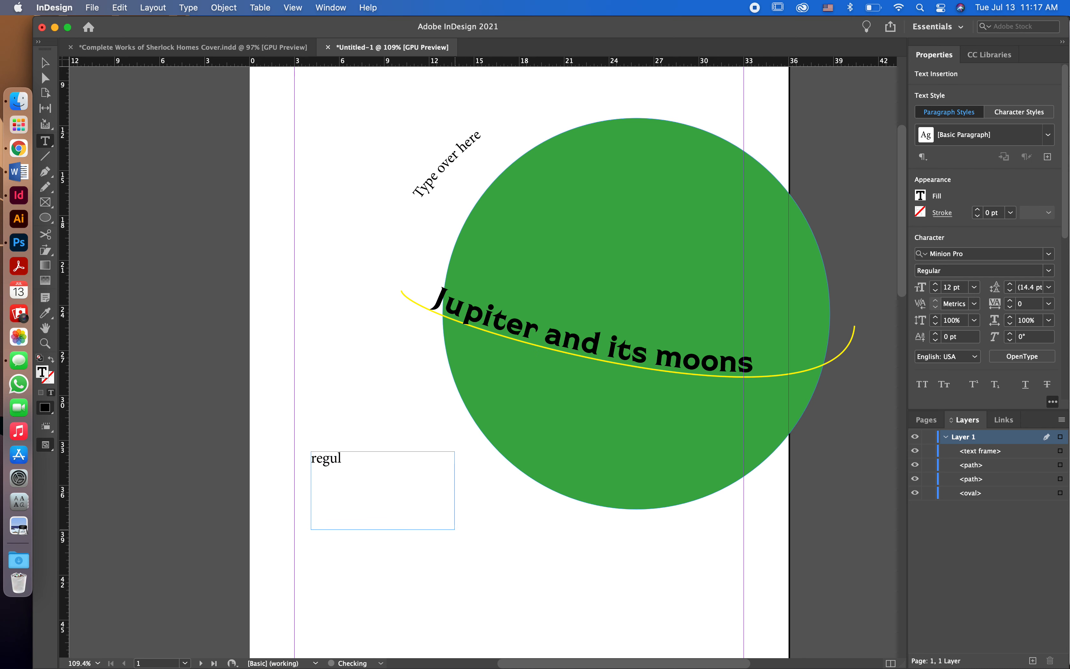
text(ar wor)
Set the baseline shift of the word "box" in the rectangular text frame to 6 pt
drag(407, 457, 386, 456)
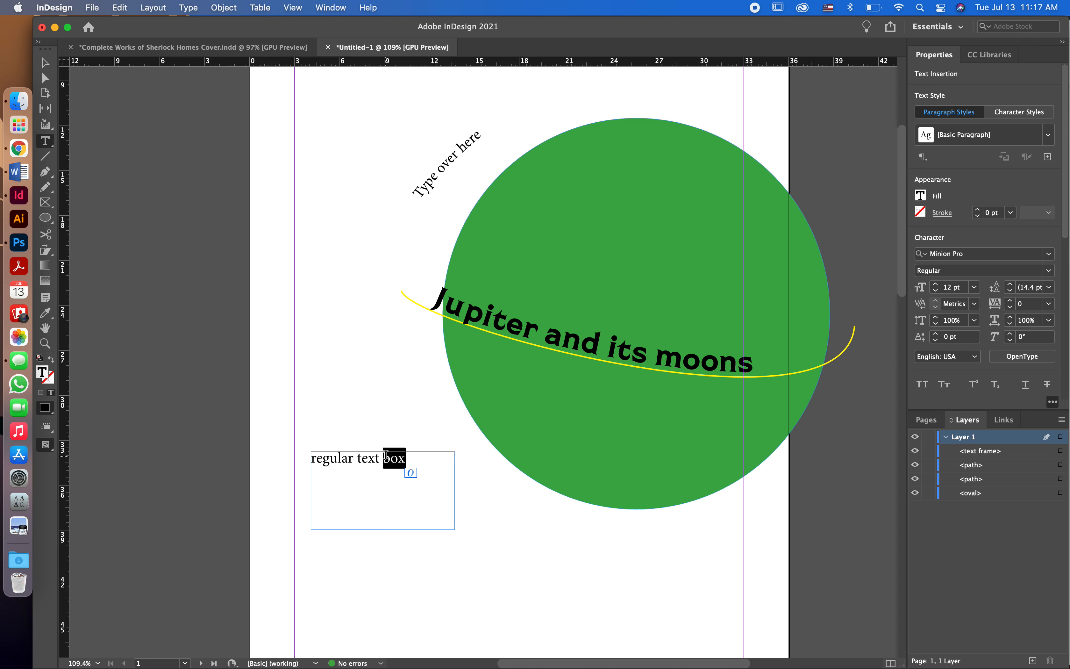
click(936, 333)
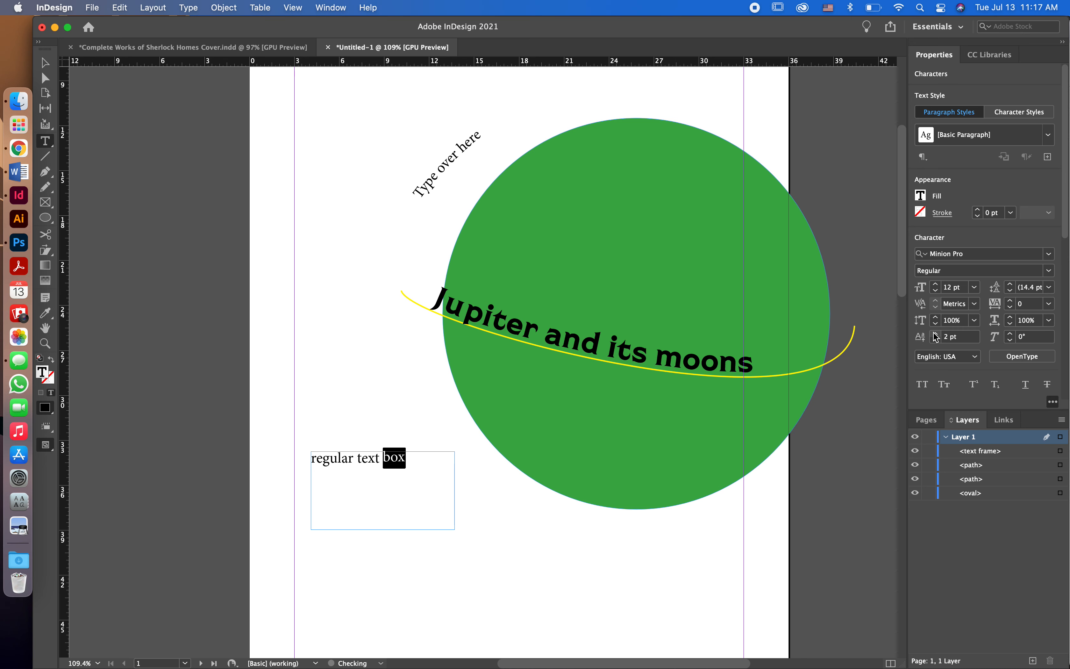
click(935, 333)
click(936, 334)
click(936, 334)
click(935, 334)
click(936, 334)
click(399, 457)
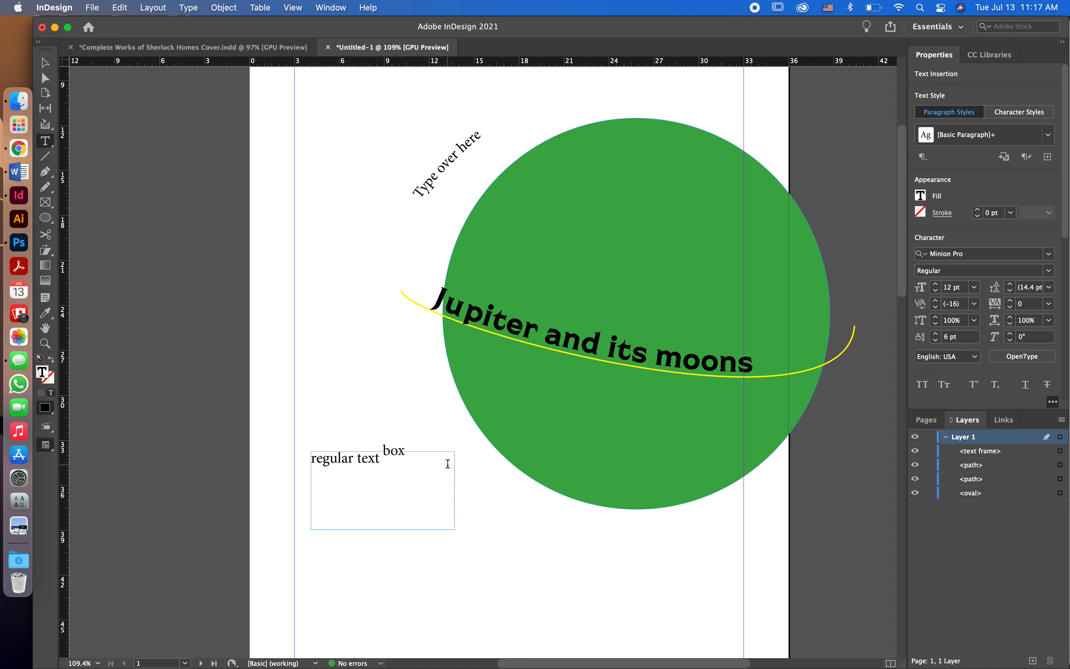
Delete the "regular text box" frame
drag(426, 465, 287, 471)
click(45, 64)
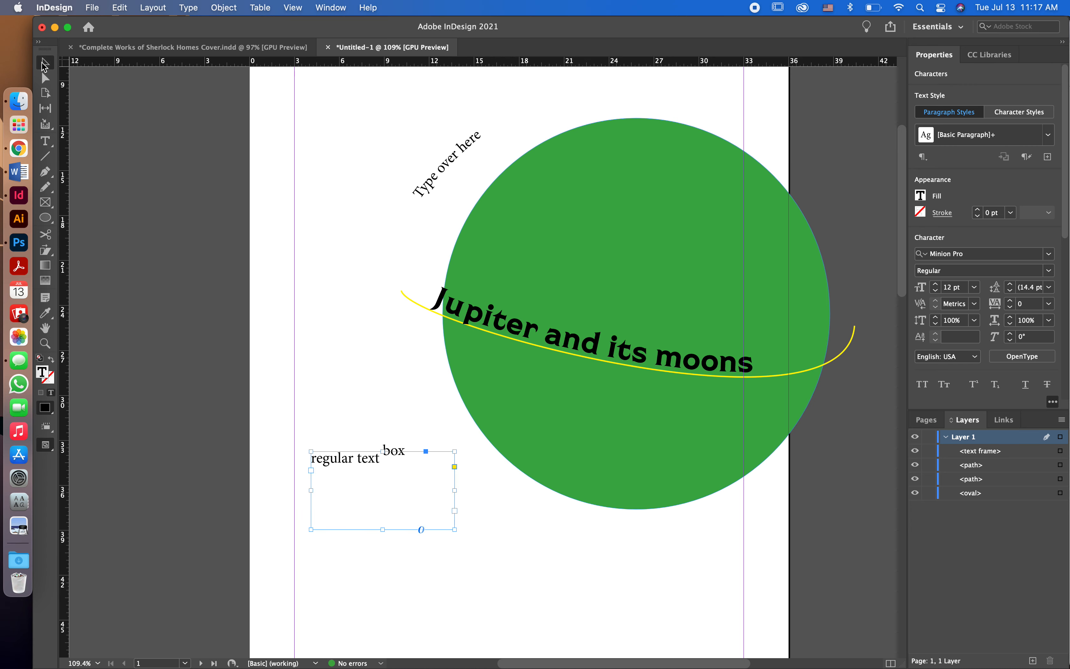
key(Delete)
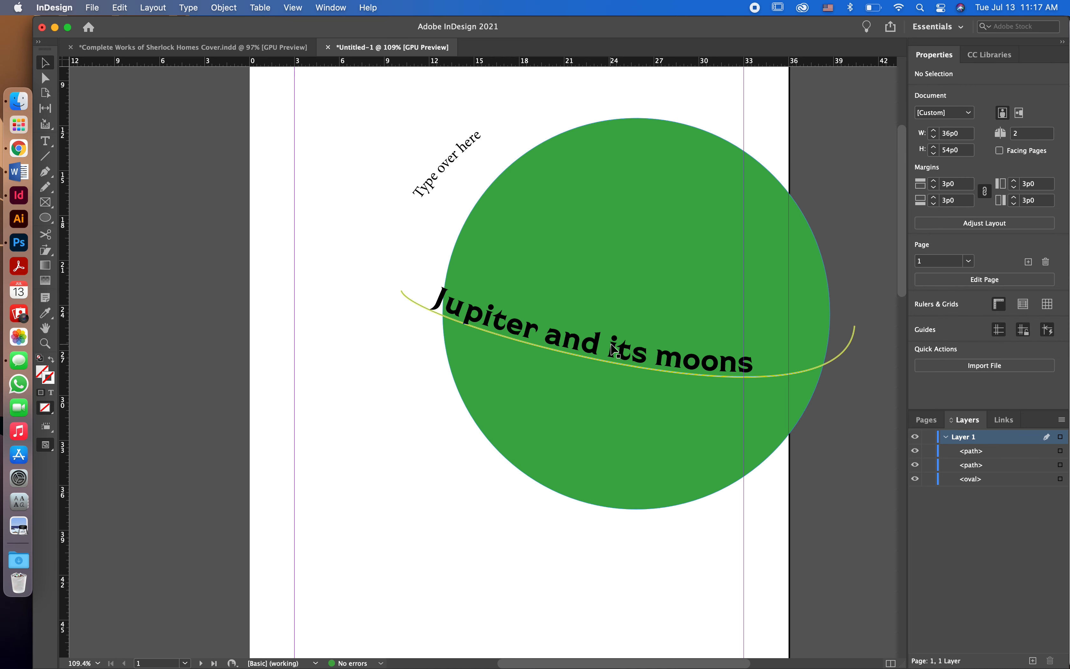
Set the baseline shift of "Jupiter and its moons" to 8 pt, deselect it and view the page in Preview mode
double_click(613, 350)
drag(751, 367, 430, 297)
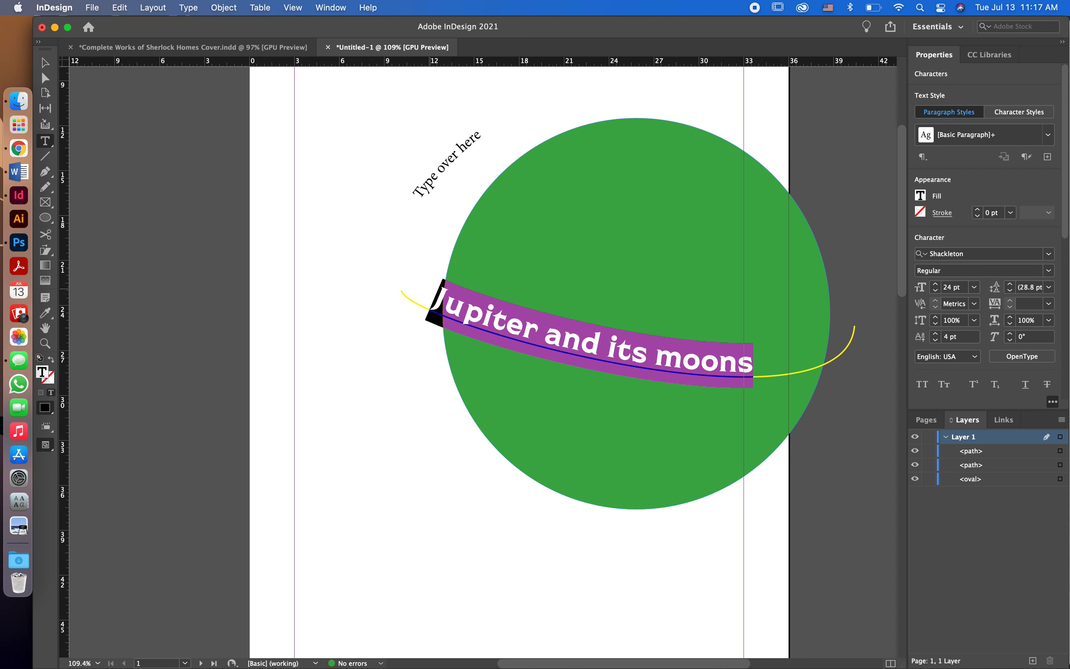
click(936, 333)
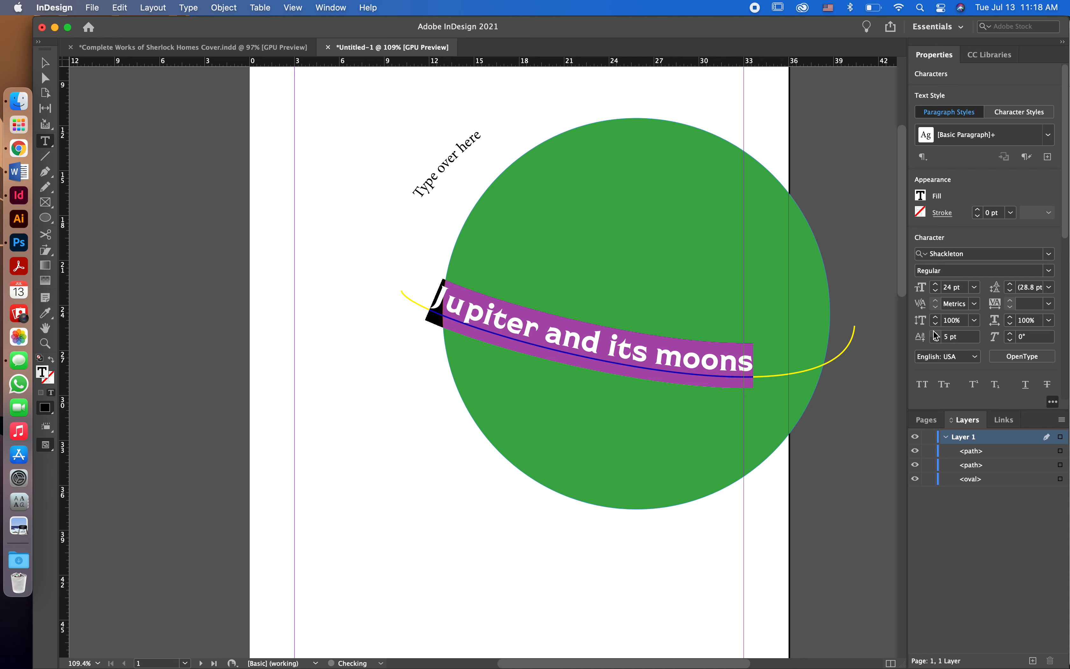
click(936, 334)
click(936, 334)
click(936, 334)
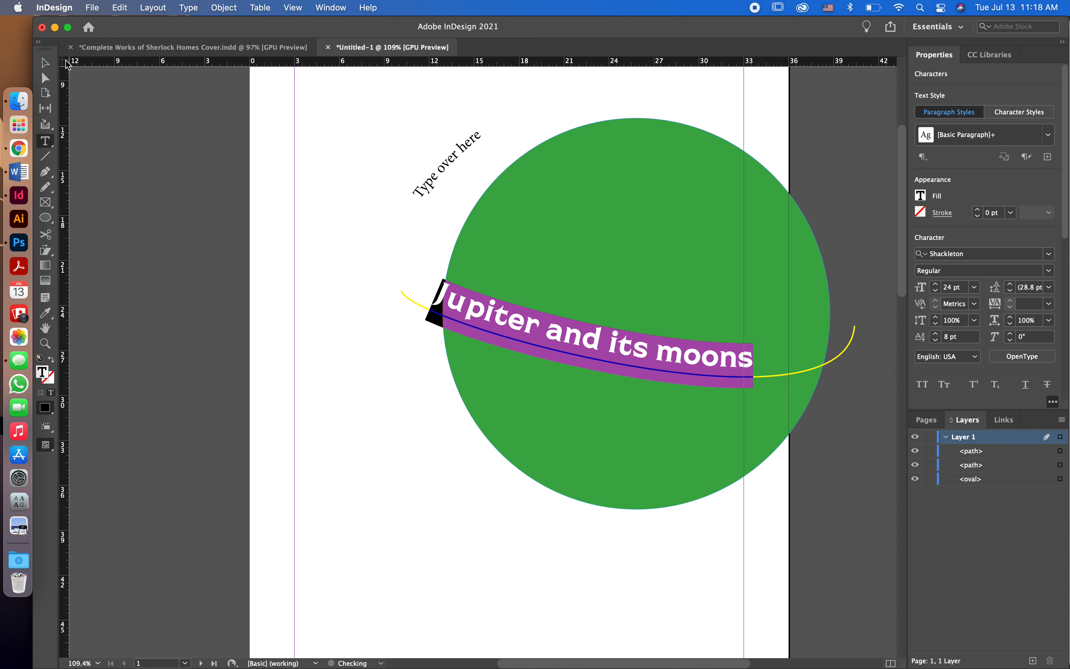
click(44, 63)
click(147, 119)
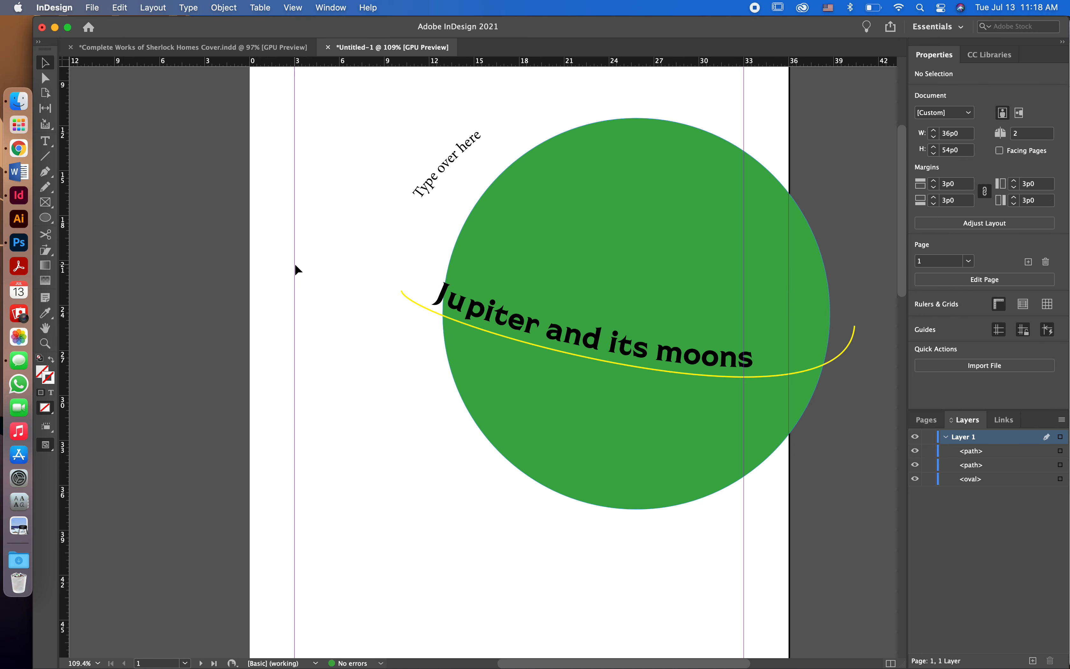
scroll(295, 263, down, 2)
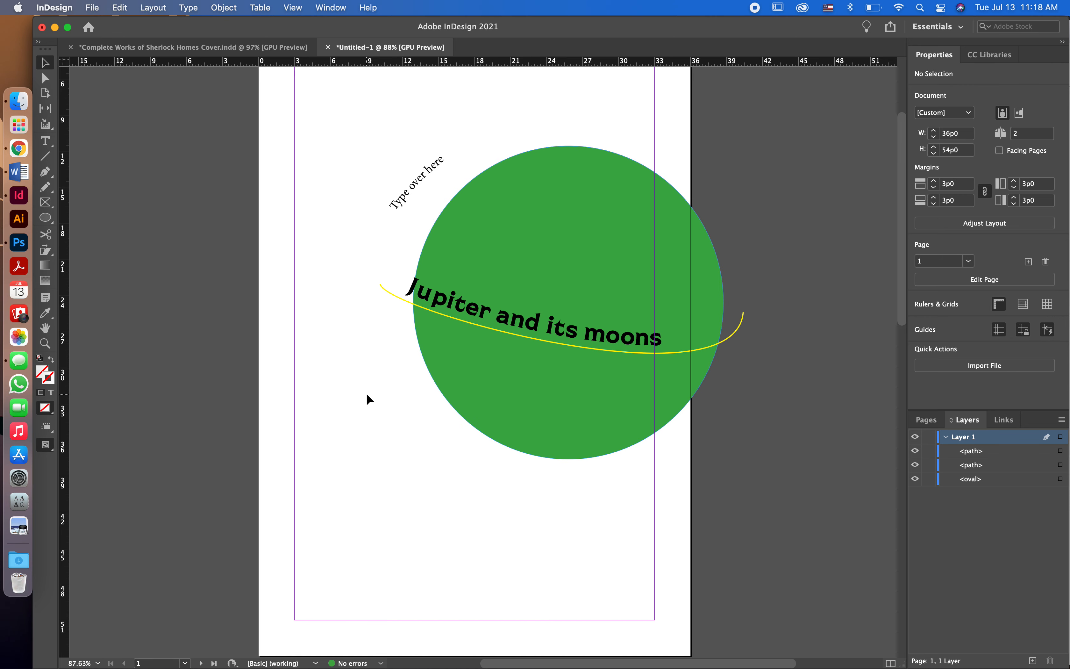
key(w)
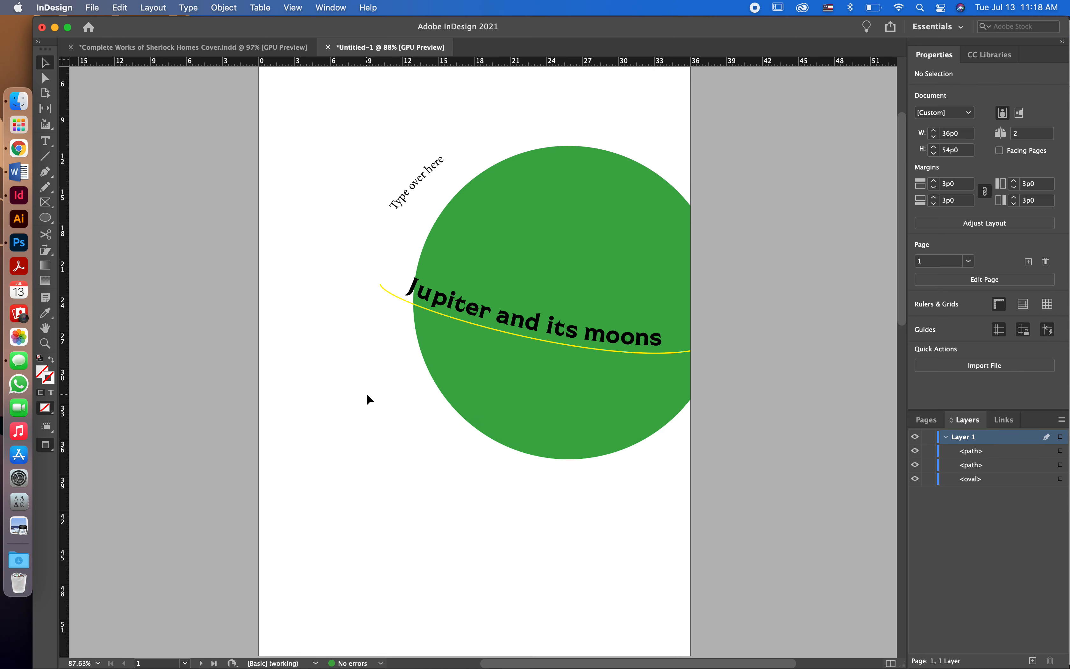